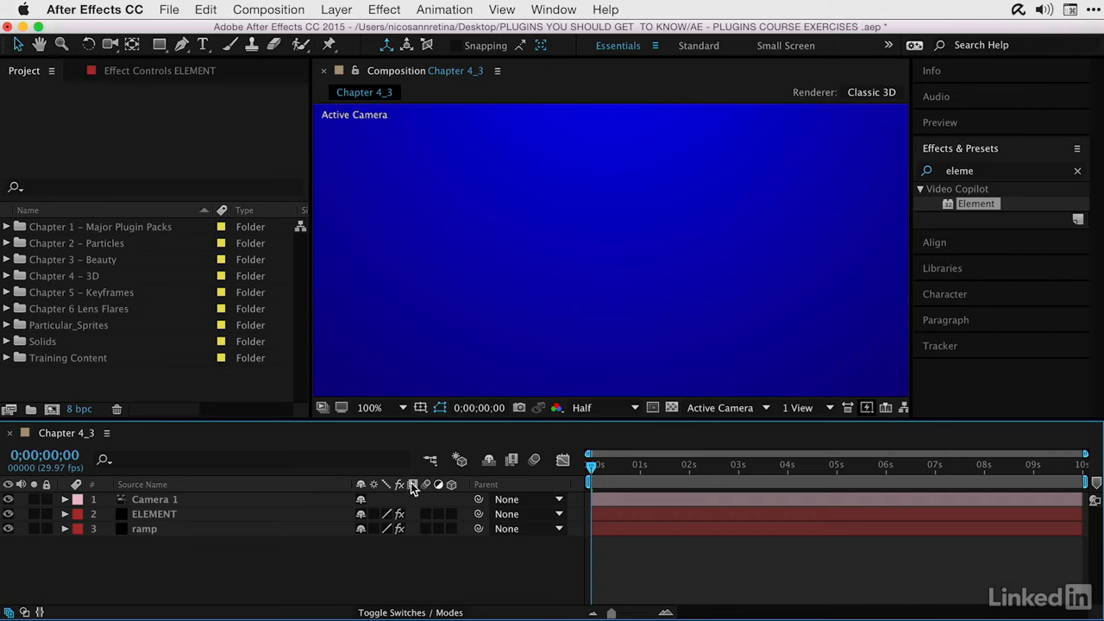
# Step: Open the Element effect's Scene Setup on the ELEMENT layer and create a sphere primitive
pyautogui.click(183, 514)
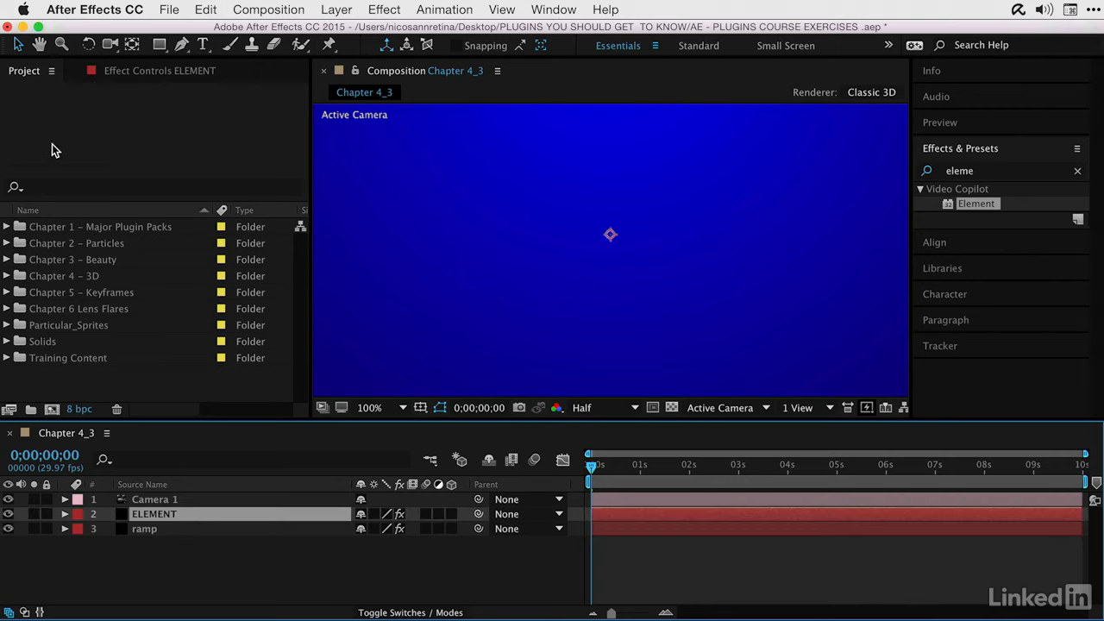
pyautogui.click(108, 72)
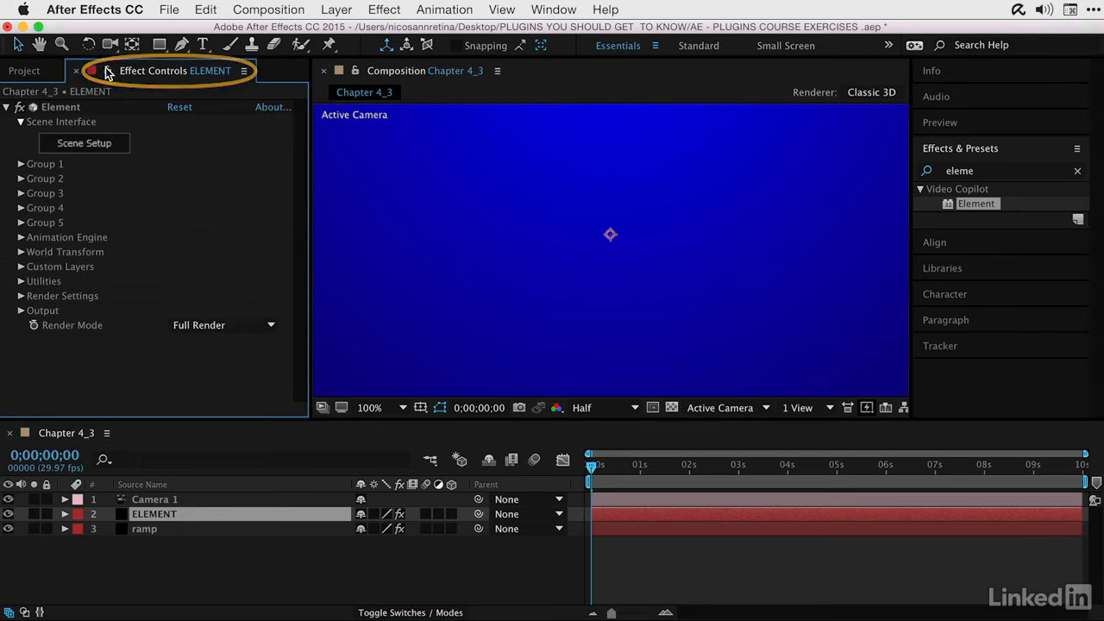
pyautogui.click(78, 141)
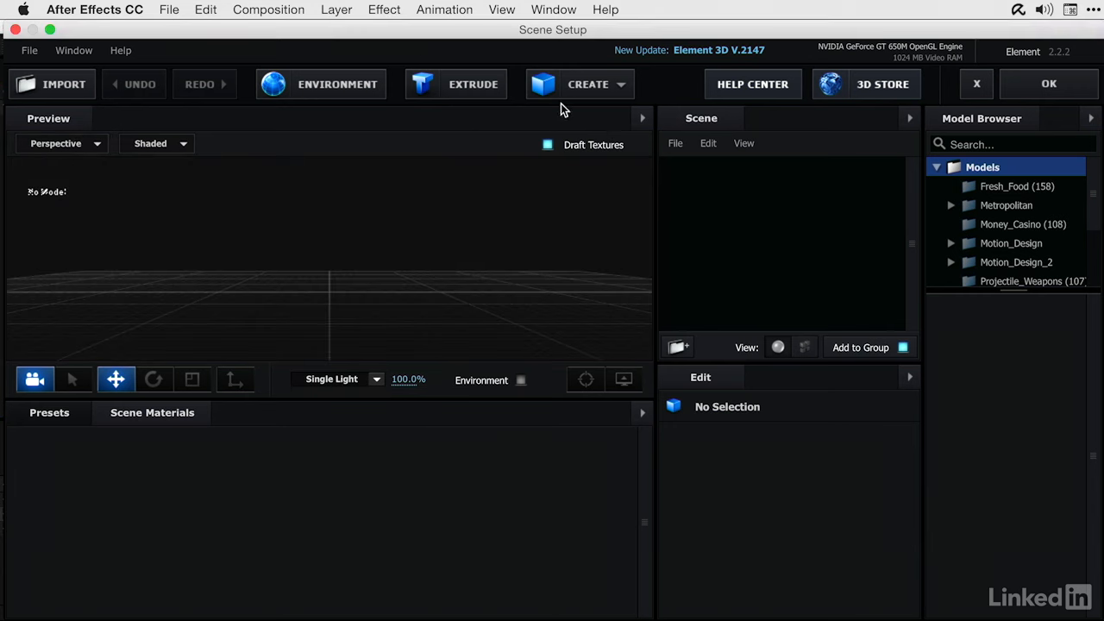
pyautogui.click(604, 81)
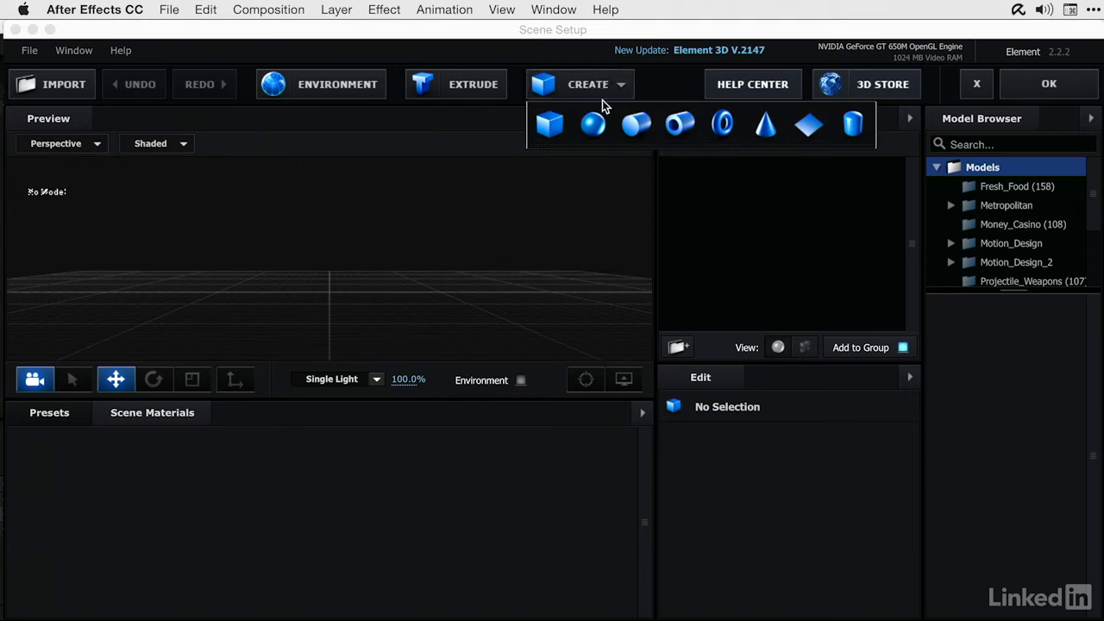
pyautogui.click(586, 128)
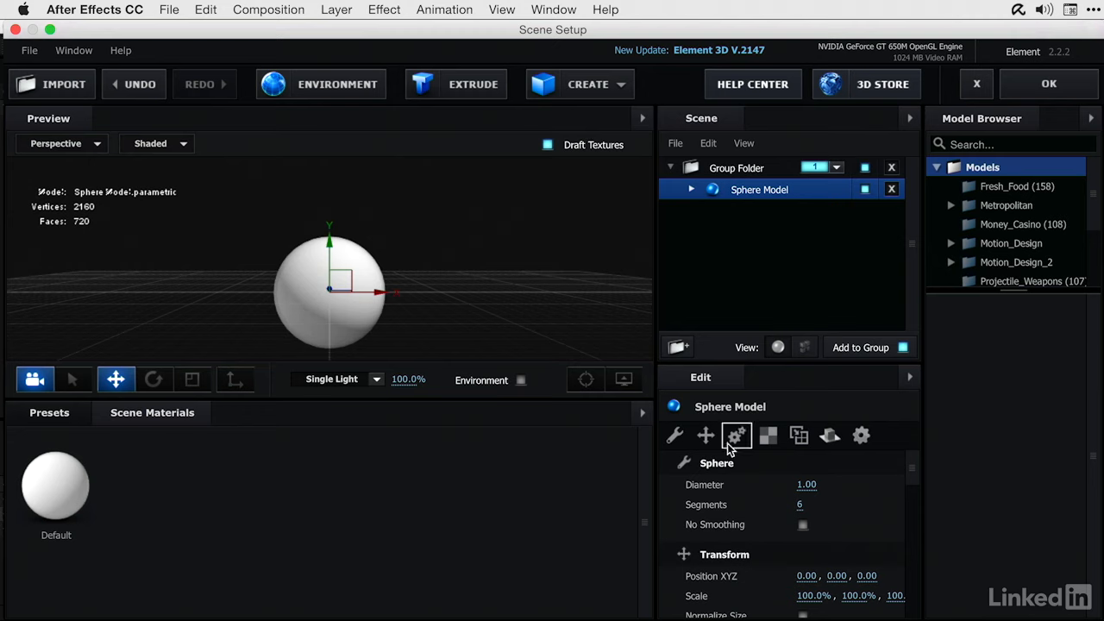
# Step: Scale the sphere model to 20% on all axes
pyautogui.scroll(-3, 751, 569)
pyautogui.click(809, 540)
pyautogui.write('2')
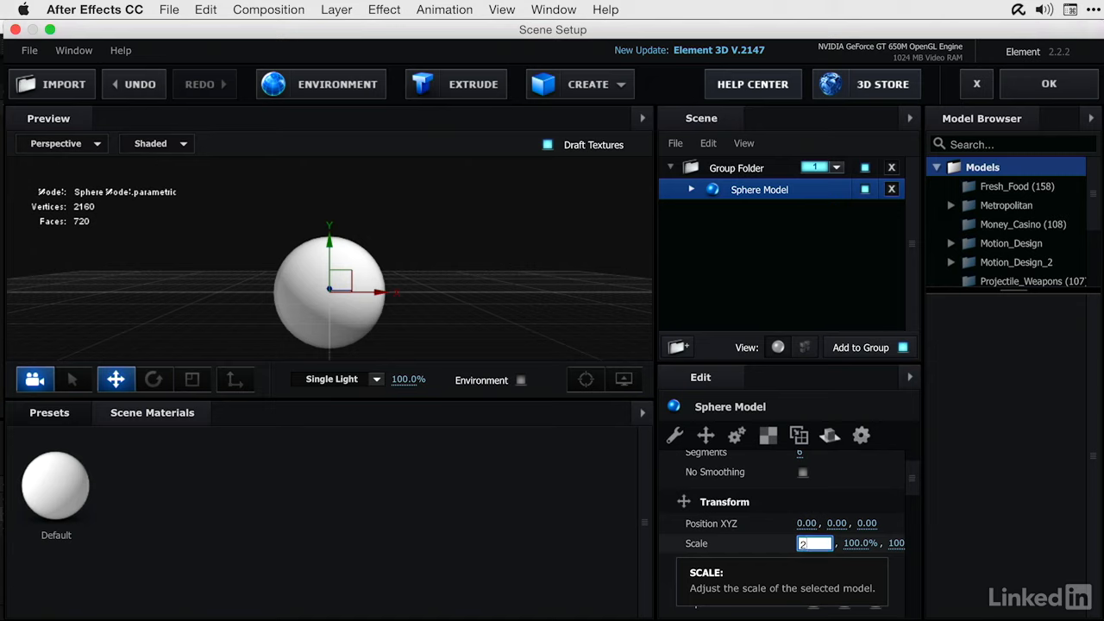
pyautogui.write('0')
pyautogui.press('Return')
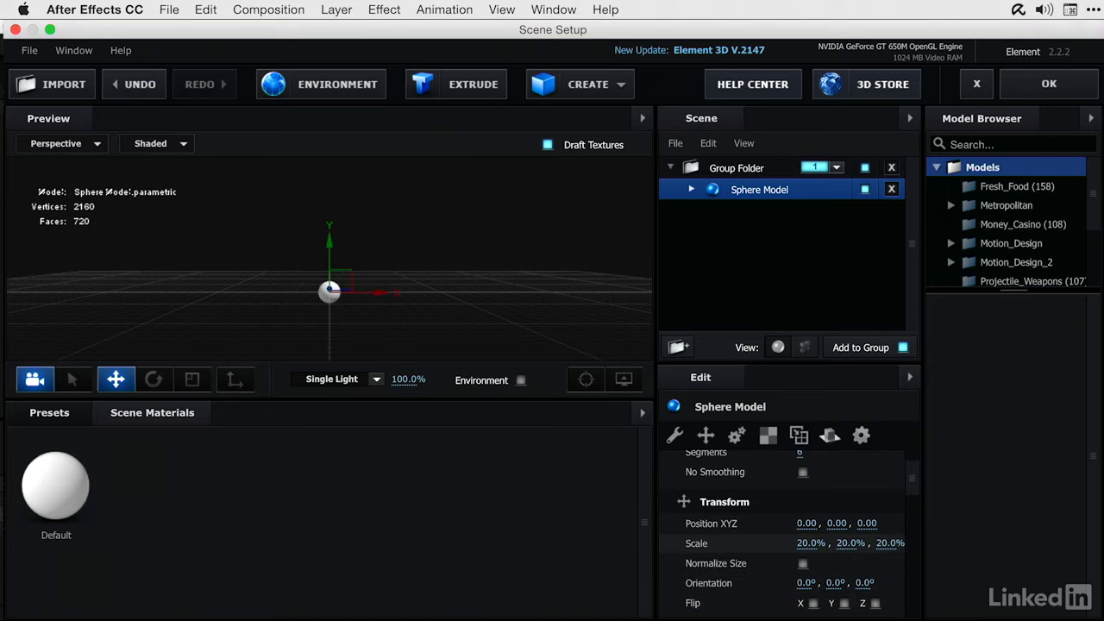
pyautogui.scroll(5, 330, 258)
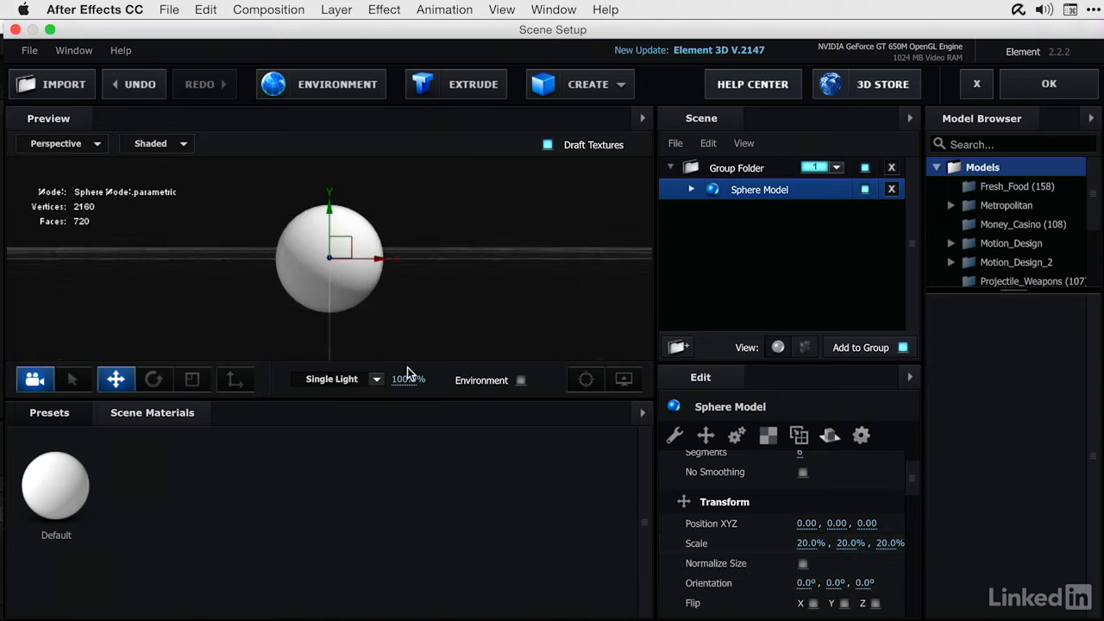
# Step: Apply the White material from the Physical material presets to the sphere model
pyautogui.click(54, 414)
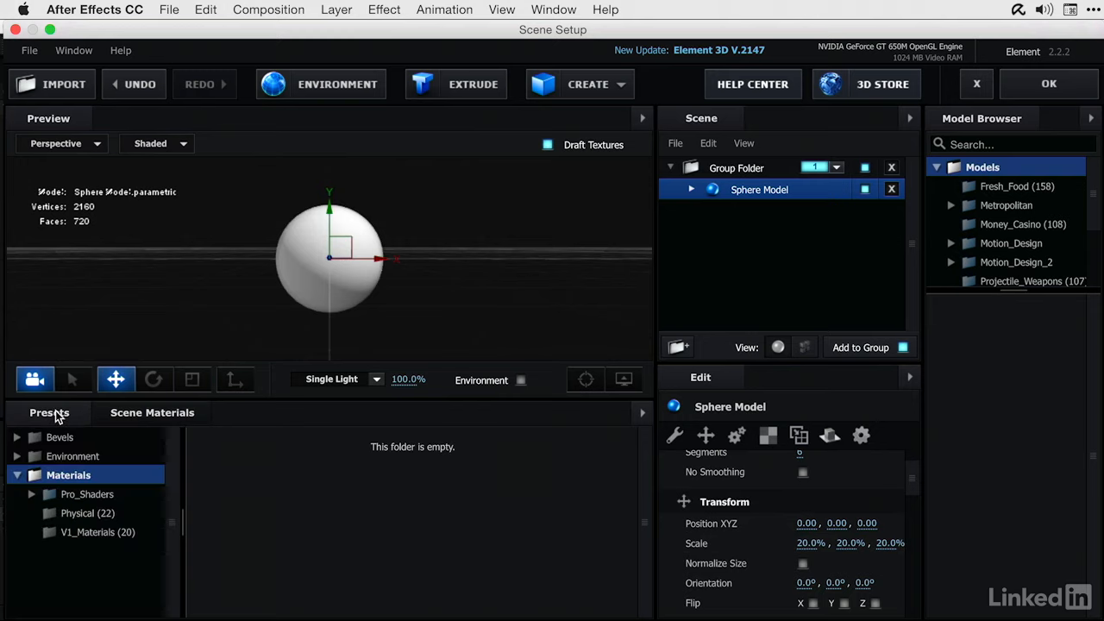
pyautogui.click(71, 513)
pyautogui.scroll(-3, 376, 569)
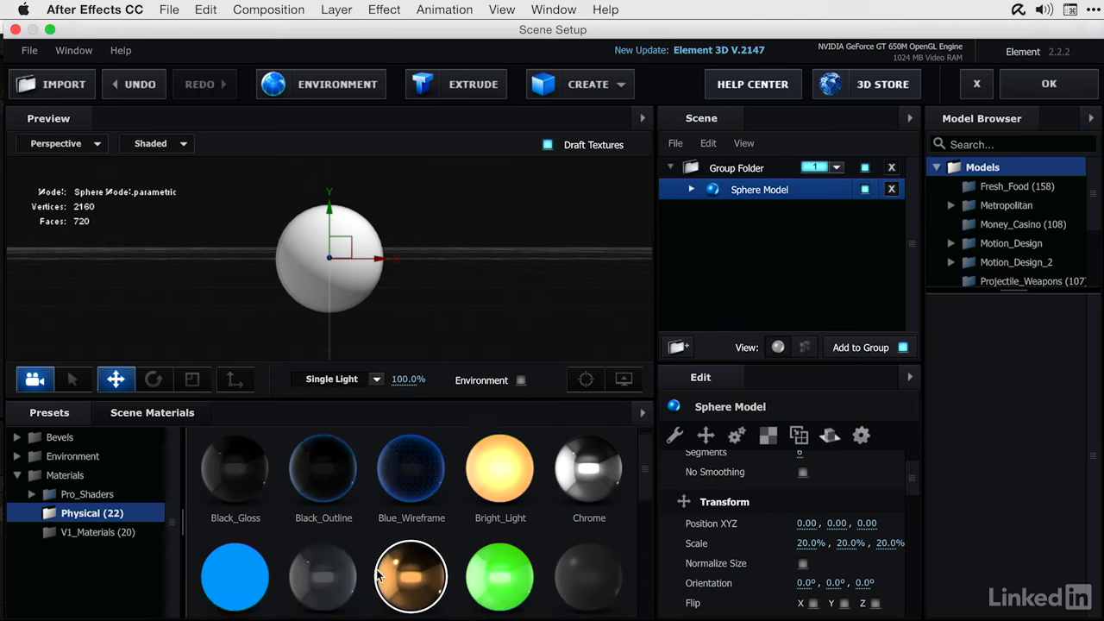
pyautogui.scroll(-9, 376, 570)
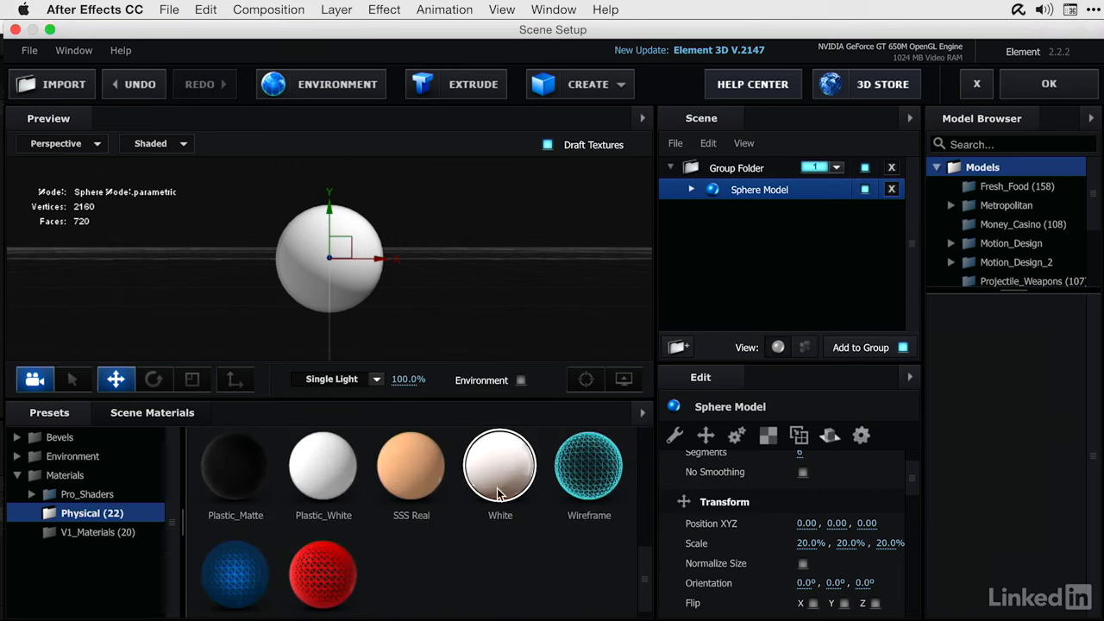
pyautogui.moveTo(505, 468); pyautogui.dragTo(746, 190)
# Step: Set the reflectivity intensity of the sphere's White material to 40%
pyautogui.click(690, 189)
pyautogui.click(748, 211)
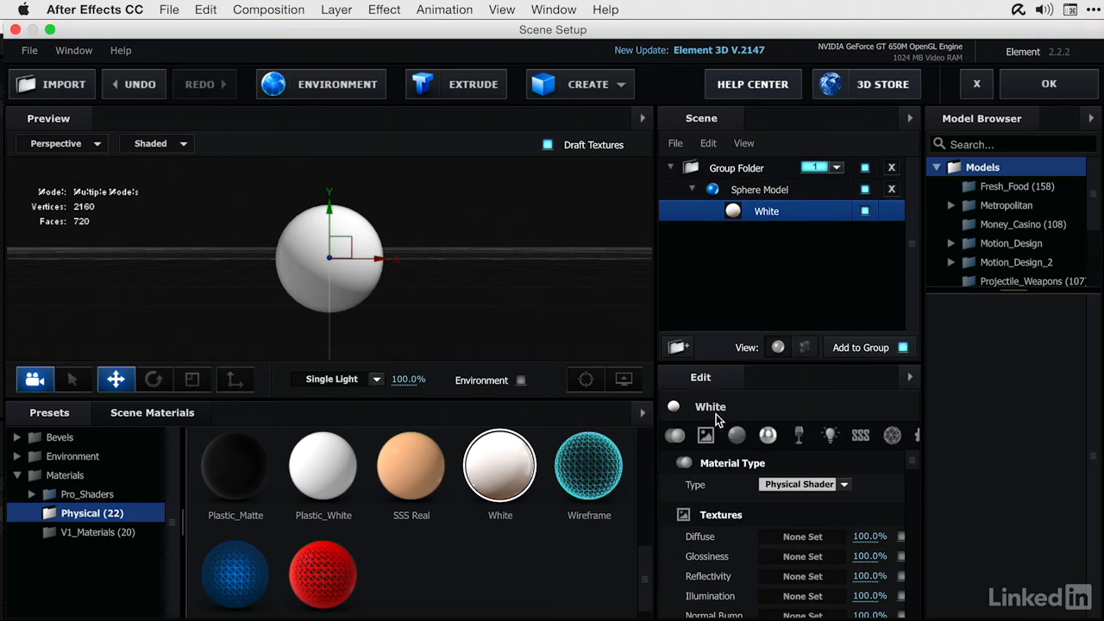
pyautogui.scroll(-5, 706, 506)
pyautogui.scroll(-3, 707, 506)
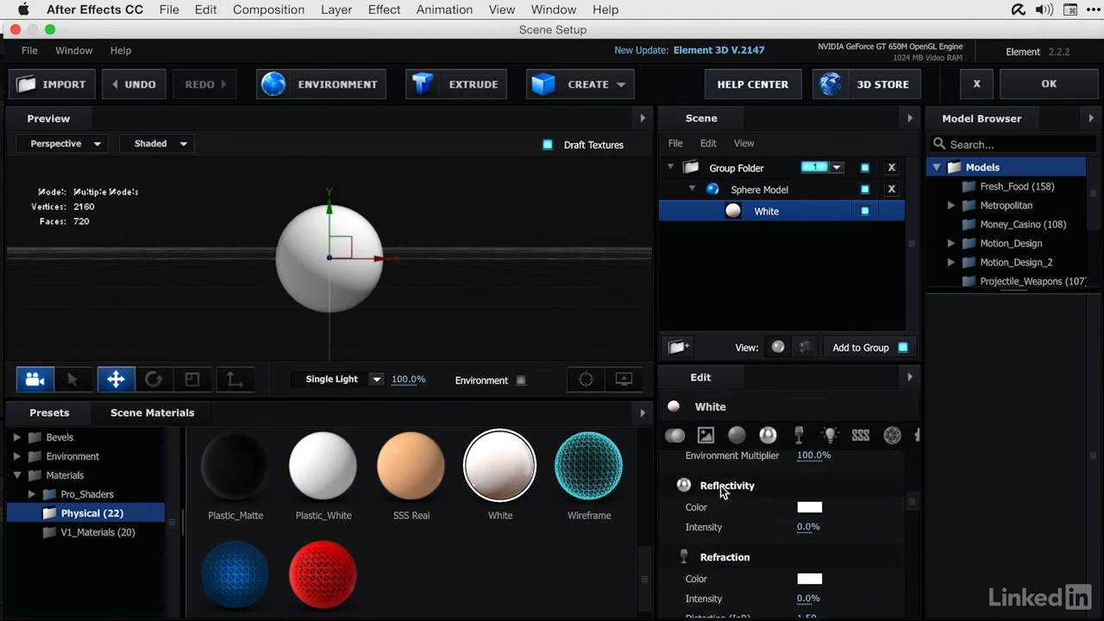
pyautogui.click(808, 526)
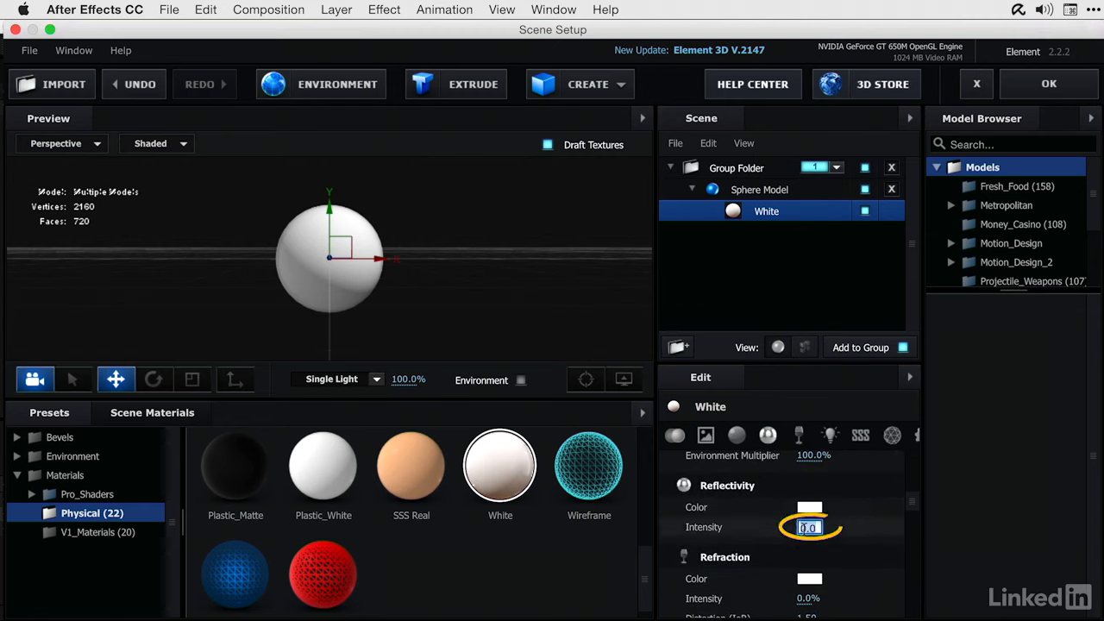
pyautogui.write('40')
pyautogui.press('Return')
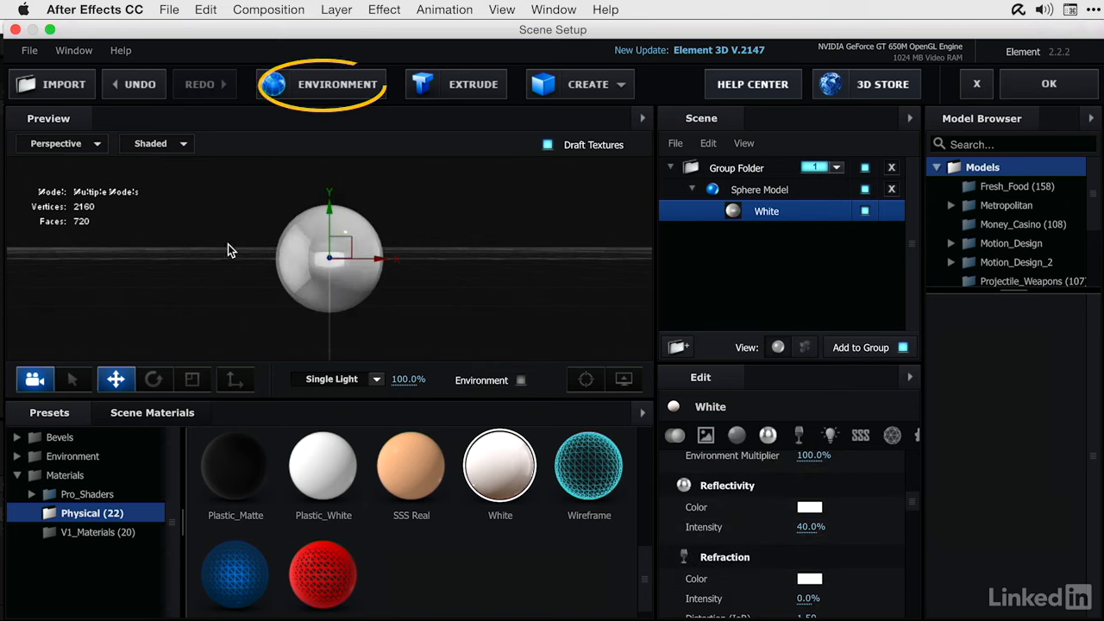
# Step: Check the current environment texture, then replace it with the Basic_2K_02 environment preset
pyautogui.click(301, 84)
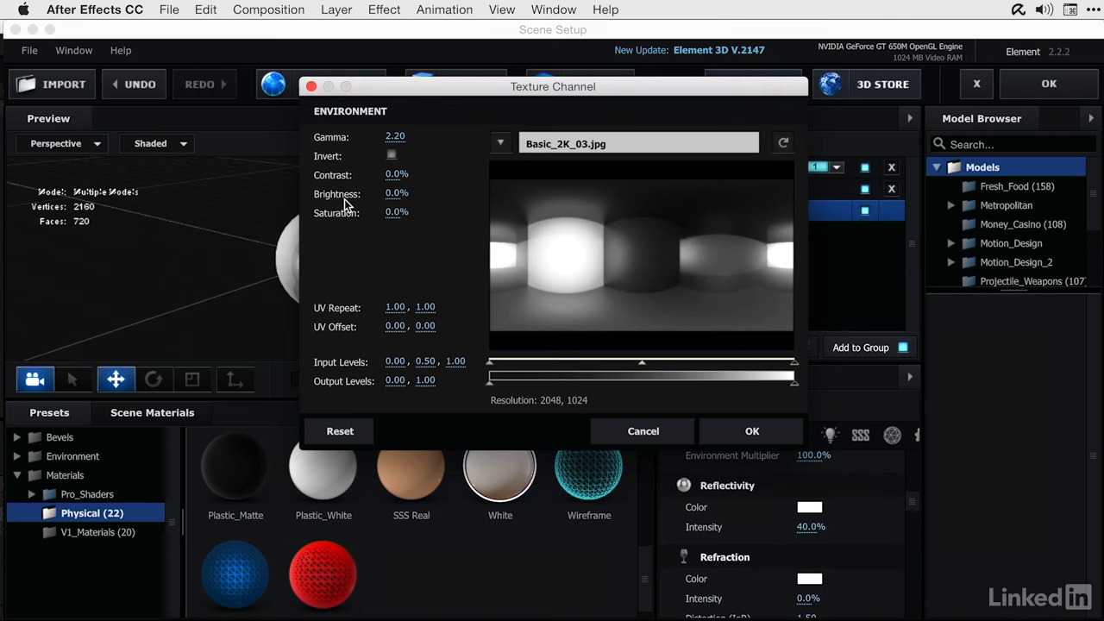
pyautogui.click(646, 431)
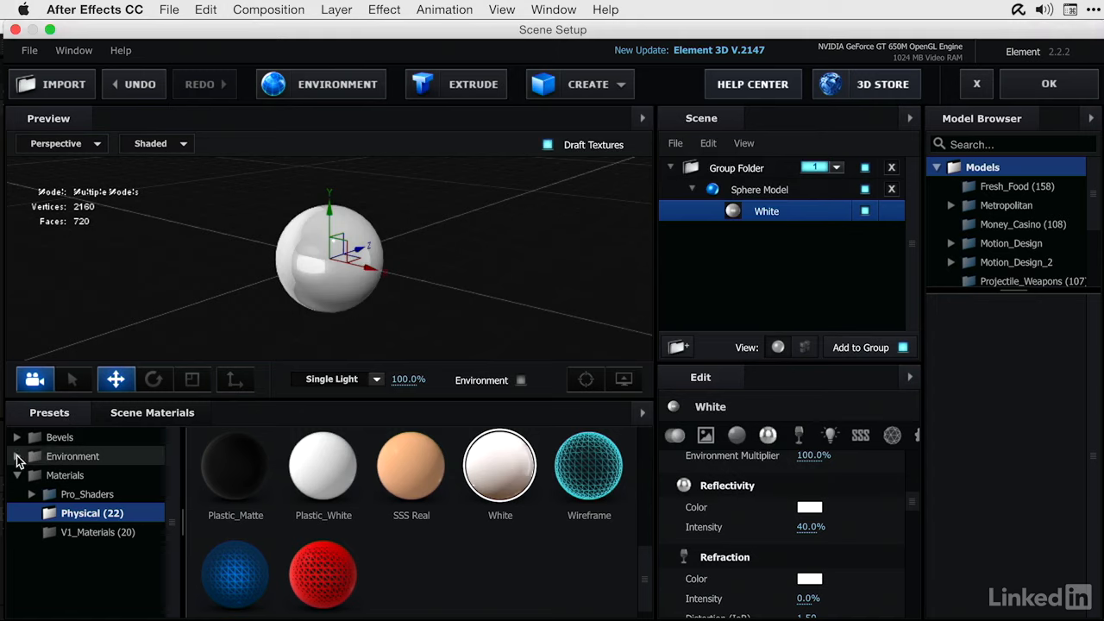
pyautogui.click(17, 460)
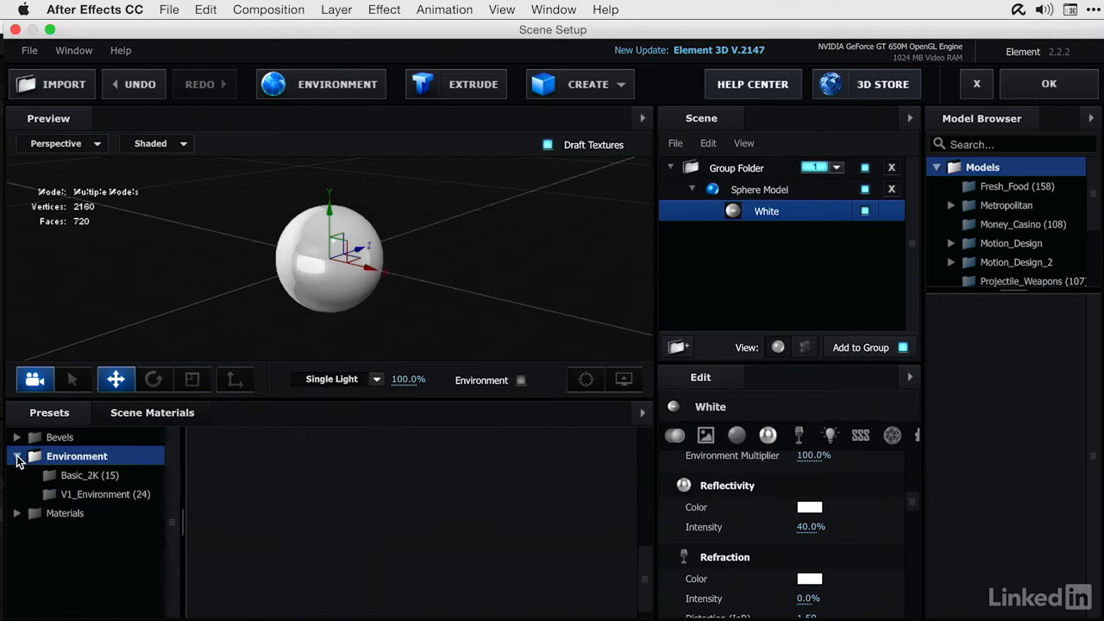
pyautogui.click(63, 476)
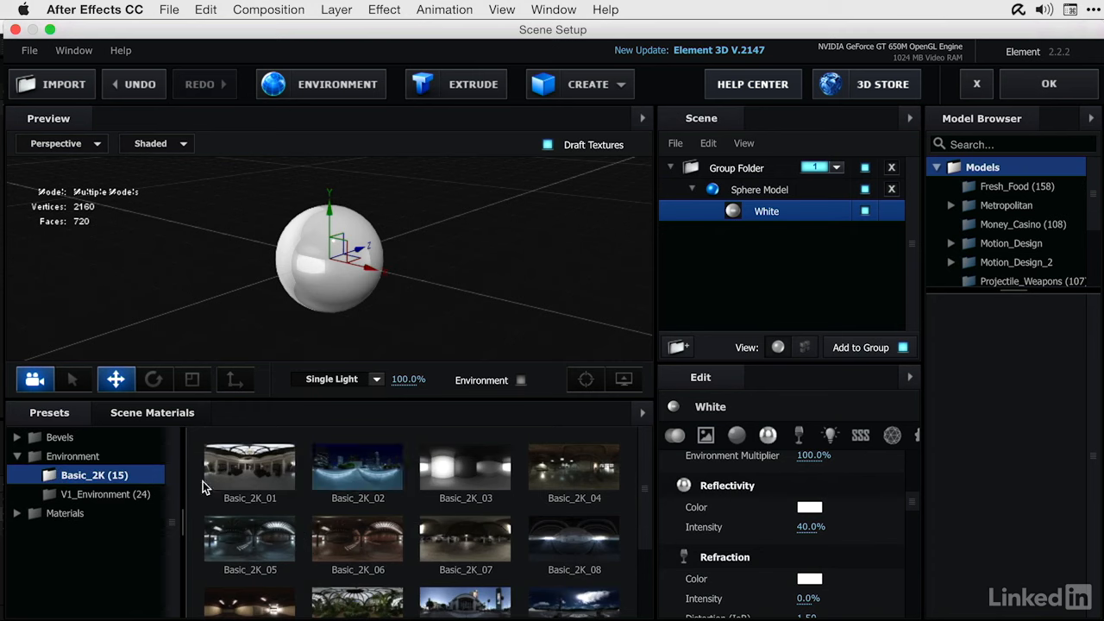
pyautogui.click(362, 479)
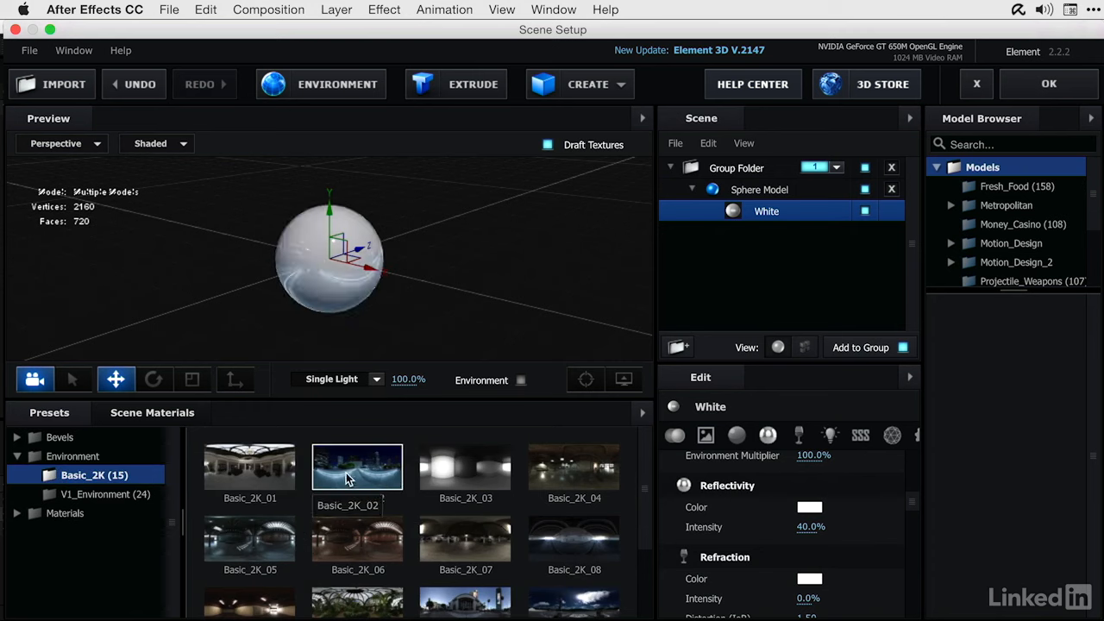
pyautogui.scroll(4, 240, 259)
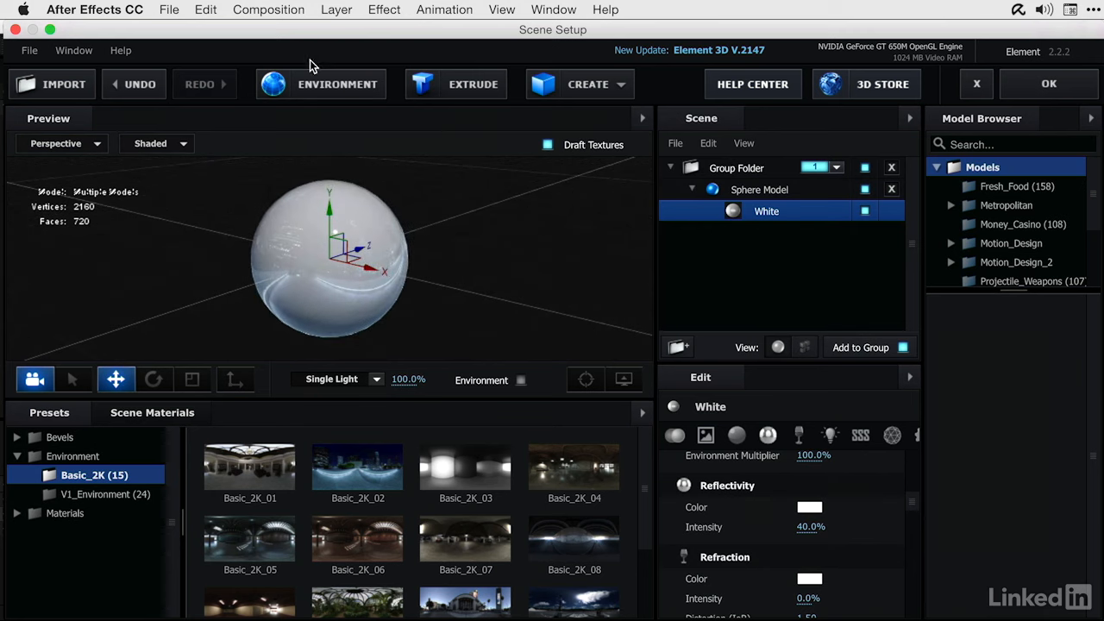
# Step: Set the environment texture's gamma to 3 and its contrast to 20%, and accept the changes
pyautogui.click(304, 91)
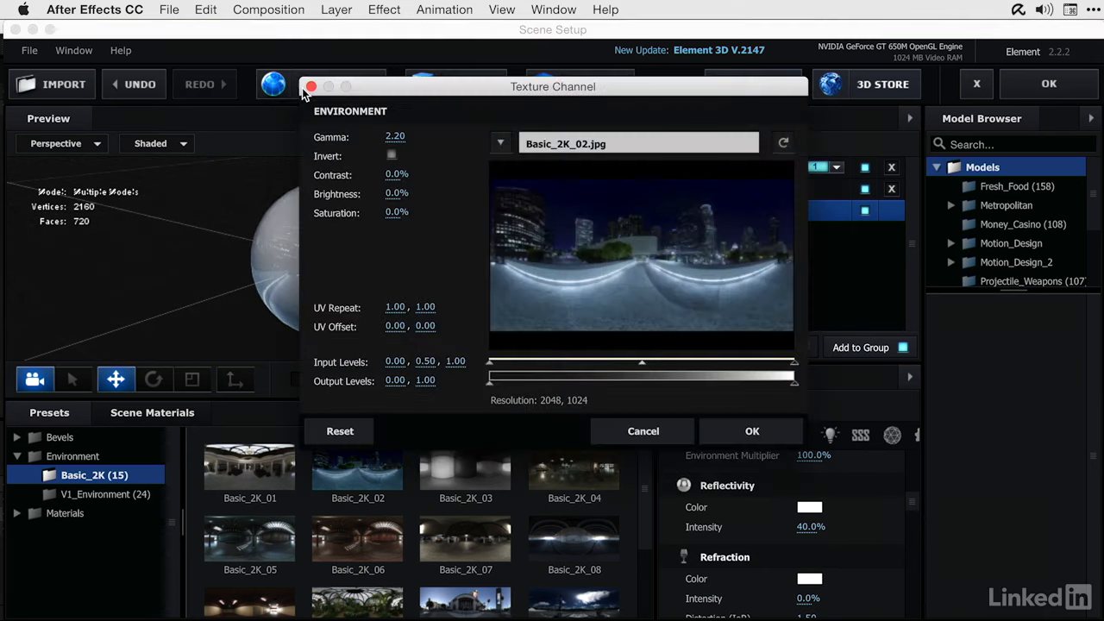
pyautogui.click(388, 137)
pyautogui.write('3')
pyautogui.press('Tab')
pyautogui.write('20')
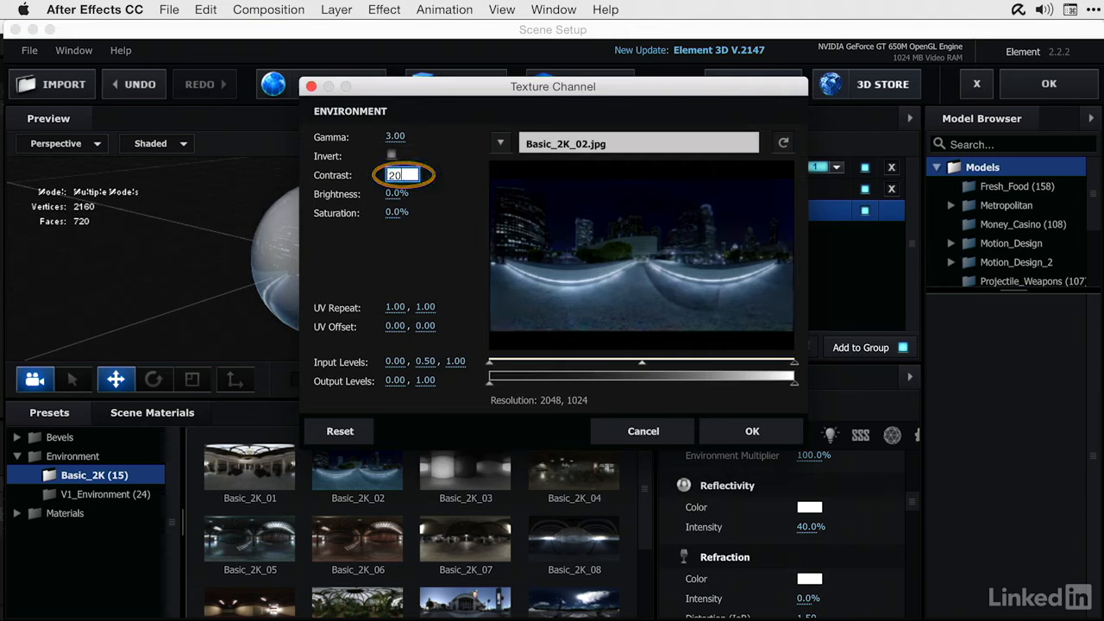
pyautogui.press('Return')
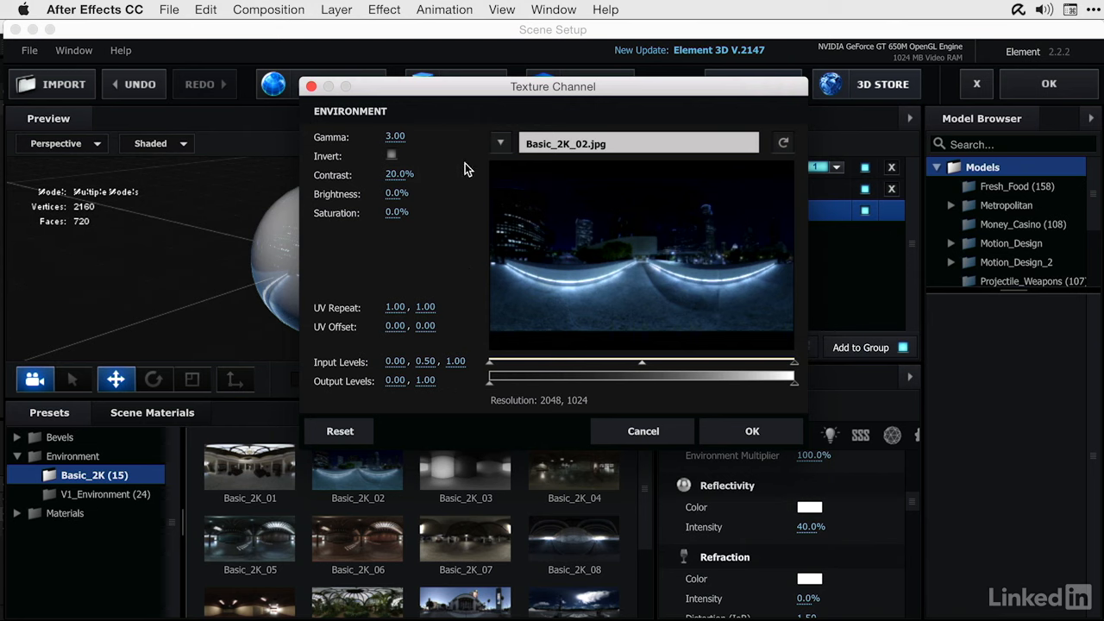
pyautogui.click(740, 429)
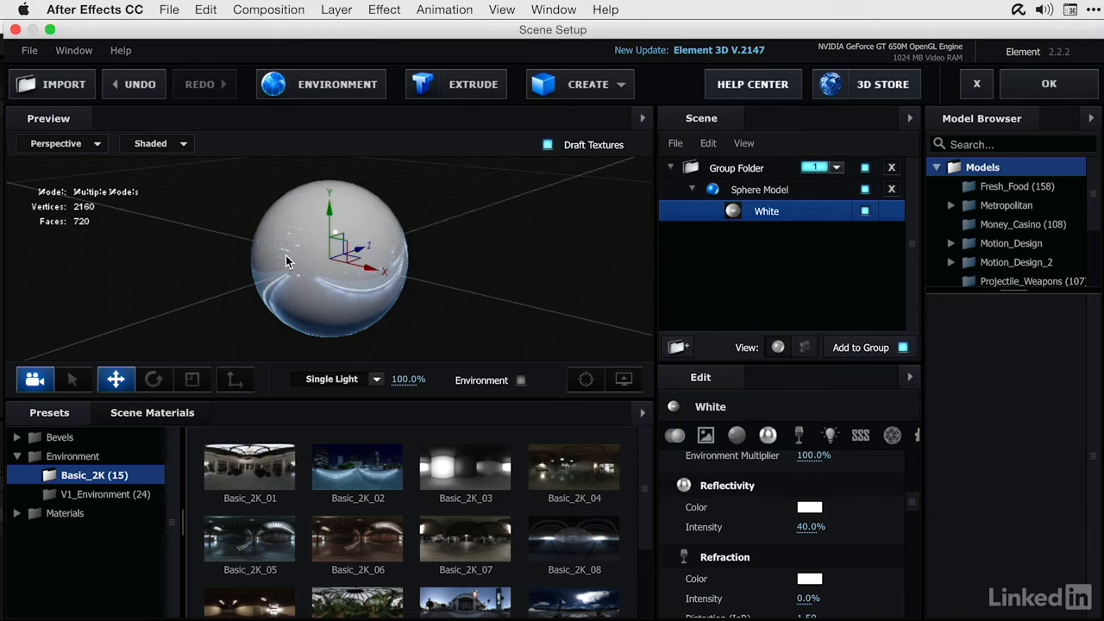
# Step: Inspect the sphere against the visible environment with draft textures turned off, and hide the environment background again
pyautogui.click(521, 381)
pyautogui.moveTo(506, 279); pyautogui.dragTo(466, 271)
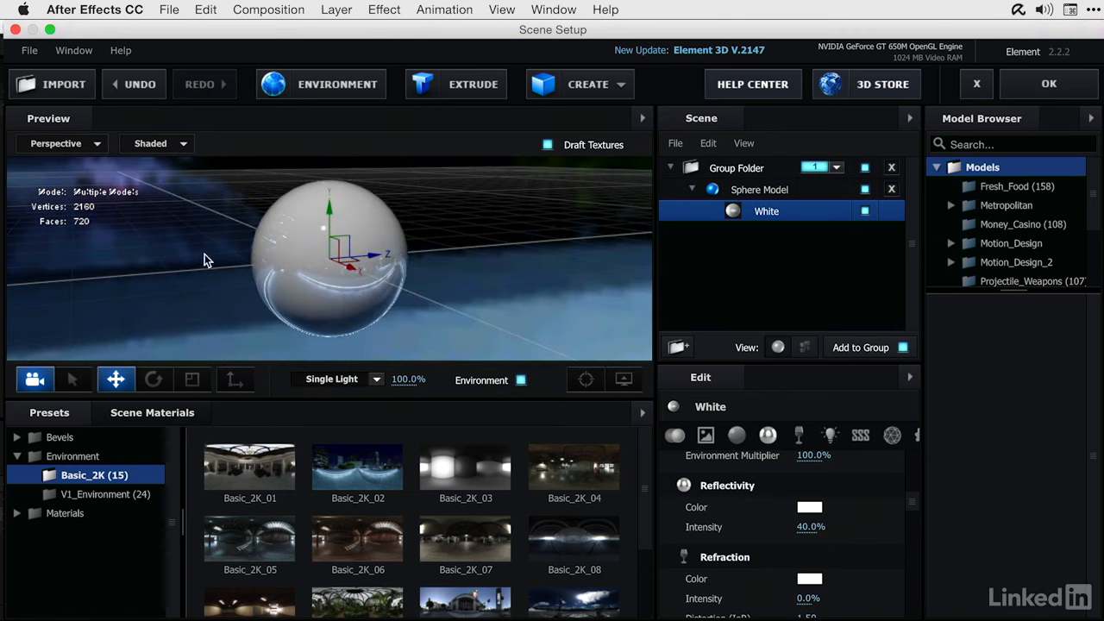
pyautogui.click(547, 145)
pyautogui.moveTo(504, 223); pyautogui.dragTo(477, 254)
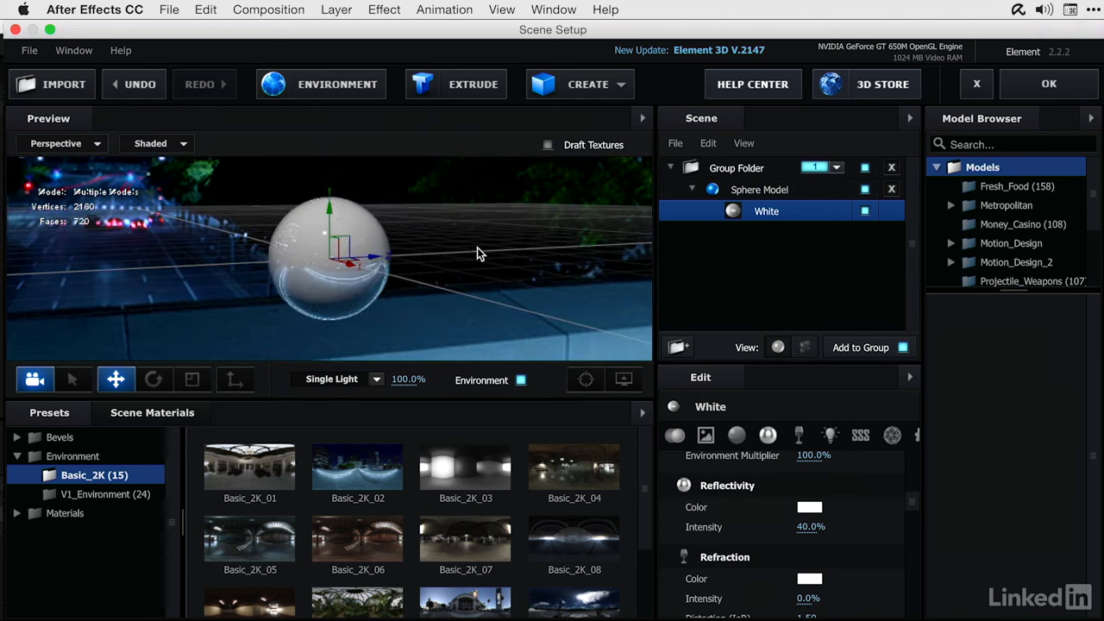
pyautogui.click(521, 380)
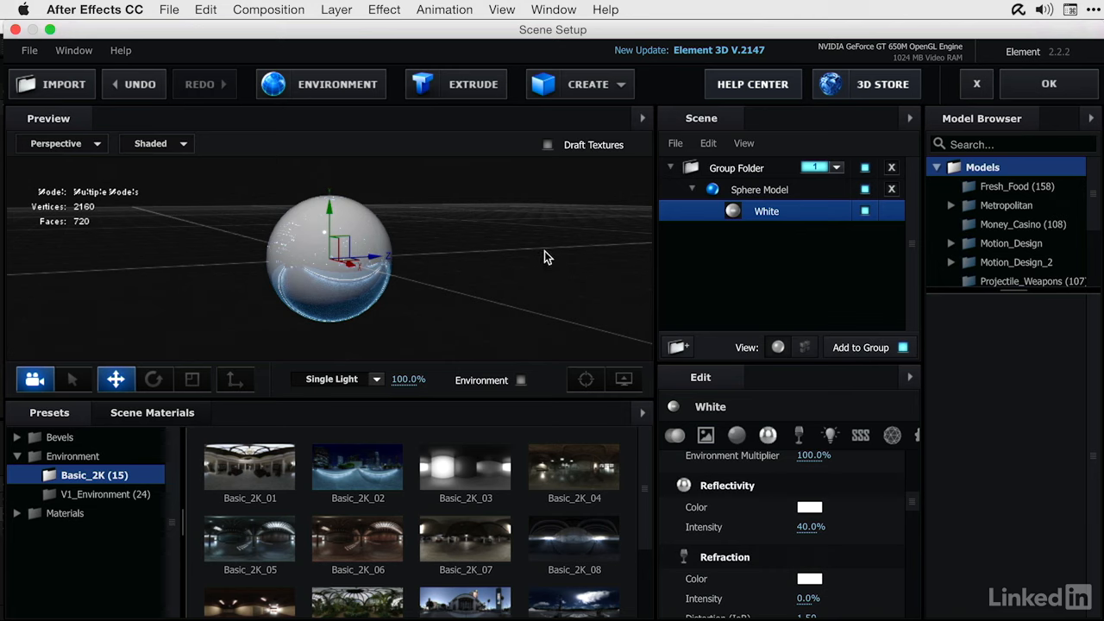
# Step: Search the model library for "statue" and add the statue model to the scene
pyautogui.click(992, 141)
pyautogui.write('statue')
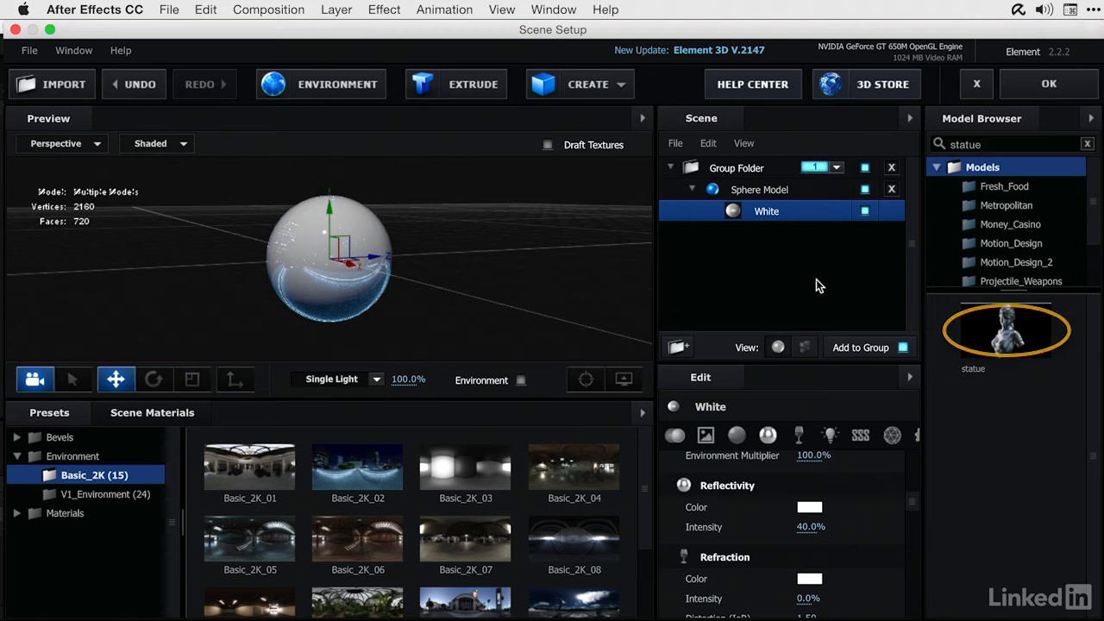
pyautogui.click(1018, 335)
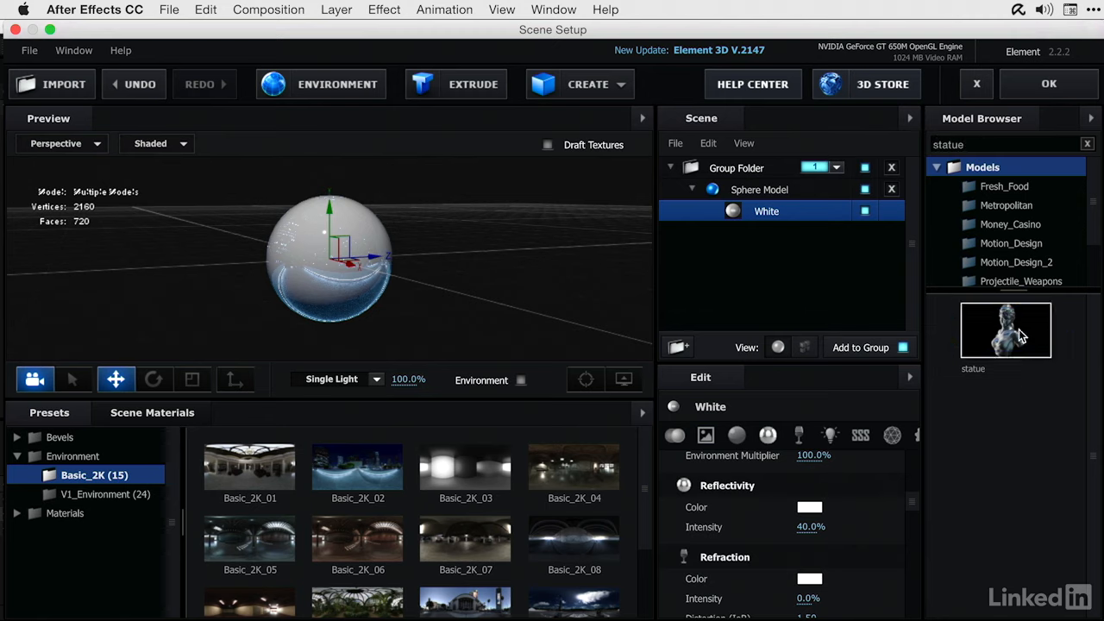
pyautogui.moveTo(1018, 330); pyautogui.dragTo(435, 240)
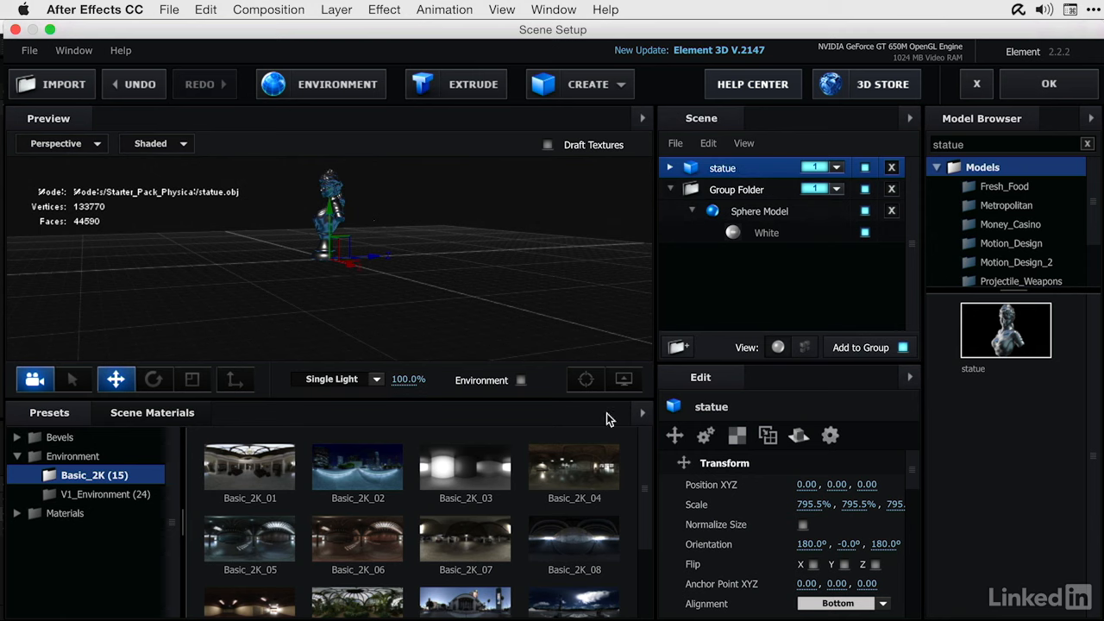
# Step: Scale the statue model to 1500% and frame the whole bust in the preview
pyautogui.click(807, 505)
pyautogui.write('1500')
pyautogui.press('Return')
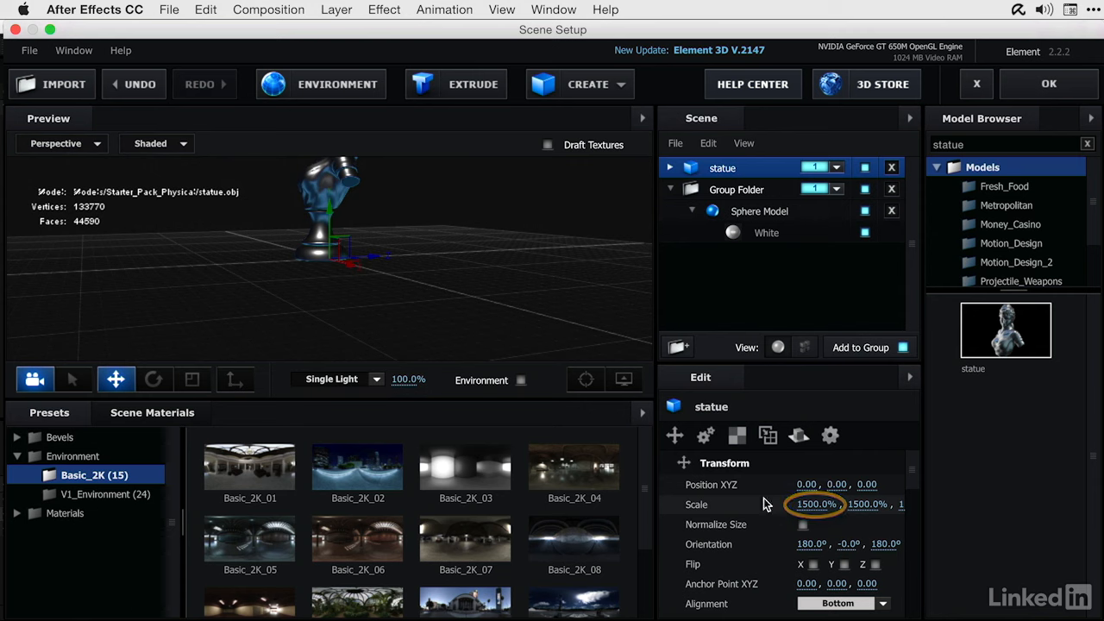
pyautogui.scroll(-5, 543, 293)
pyautogui.scroll(3, 394, 237)
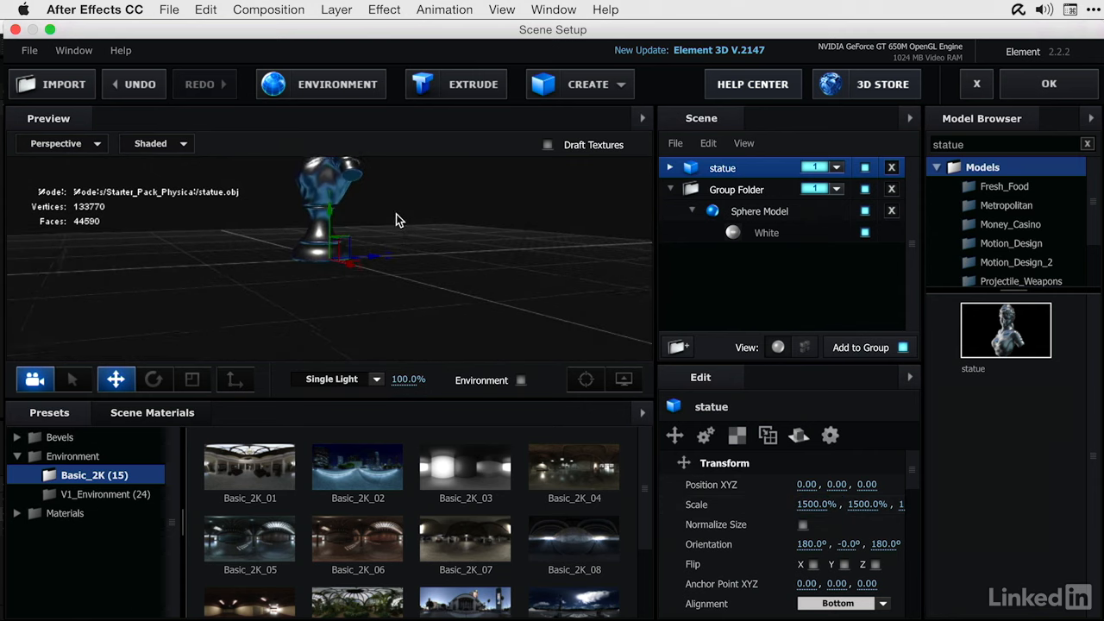
pyautogui.moveTo(396, 214); pyautogui.dragTo(431, 259)
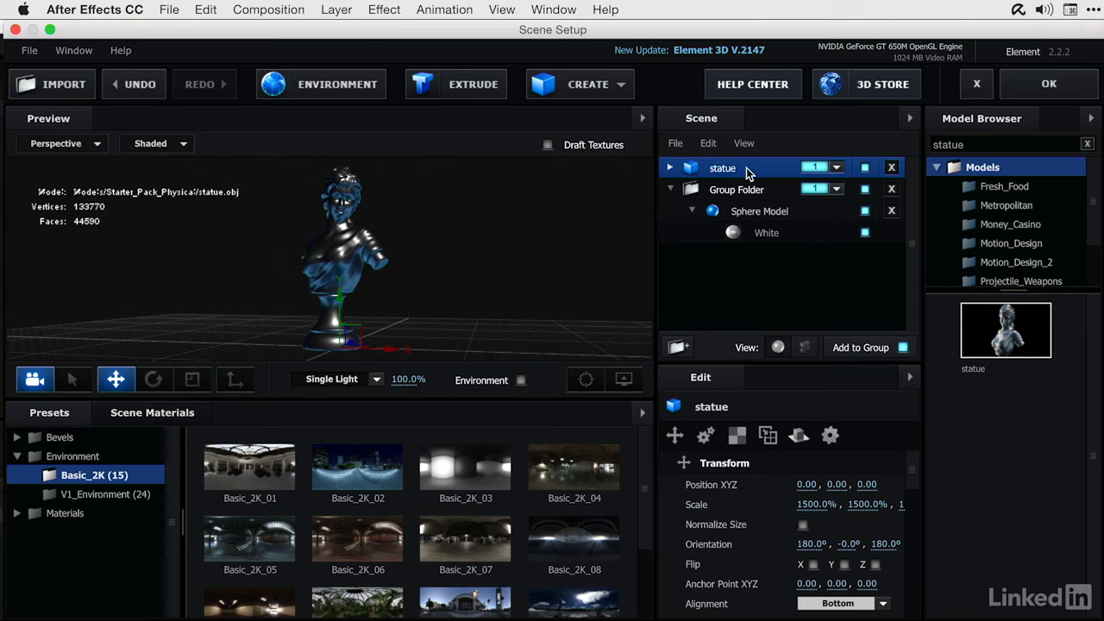
# Step: Assign the statue as the custom replicator shape for group 1 and accept the scene setup
pyautogui.click(837, 167)
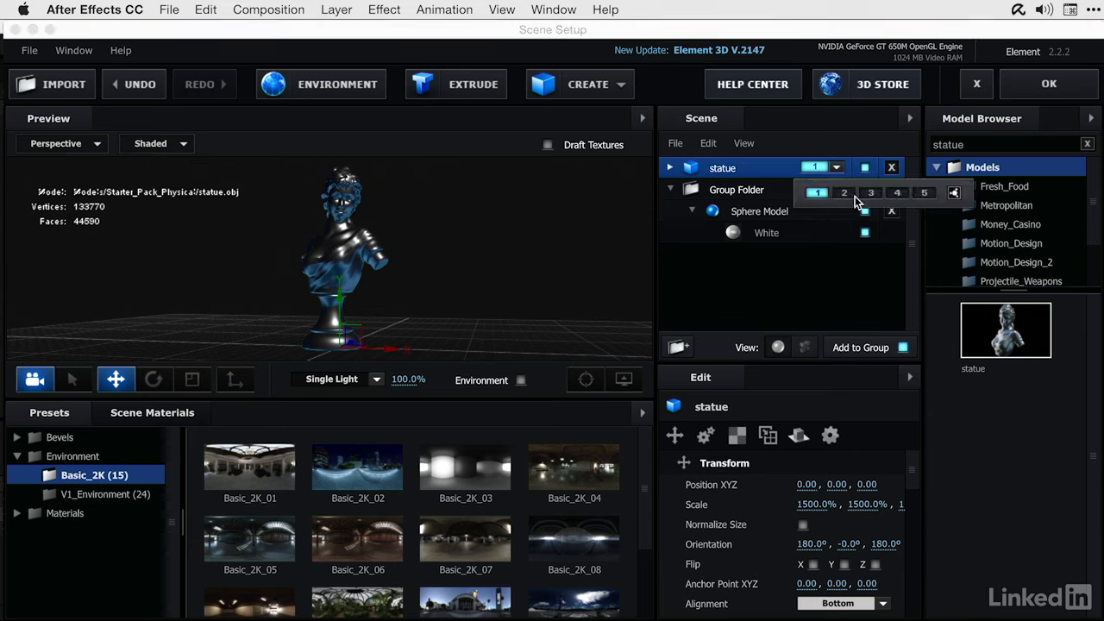
pyautogui.click(953, 193)
pyautogui.click(670, 189)
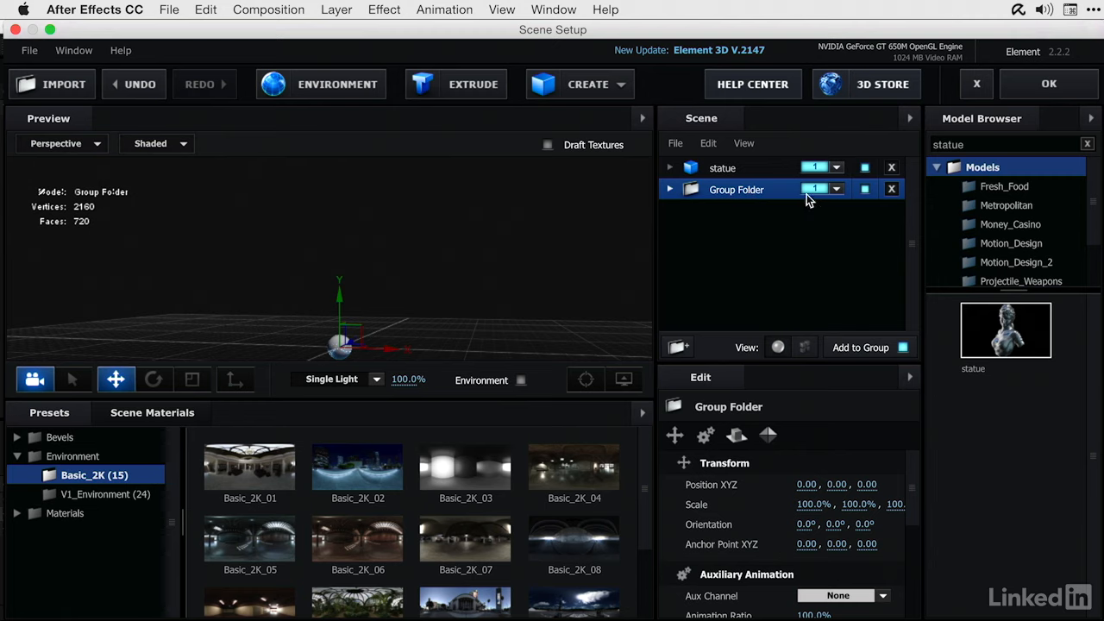
pyautogui.click(1065, 83)
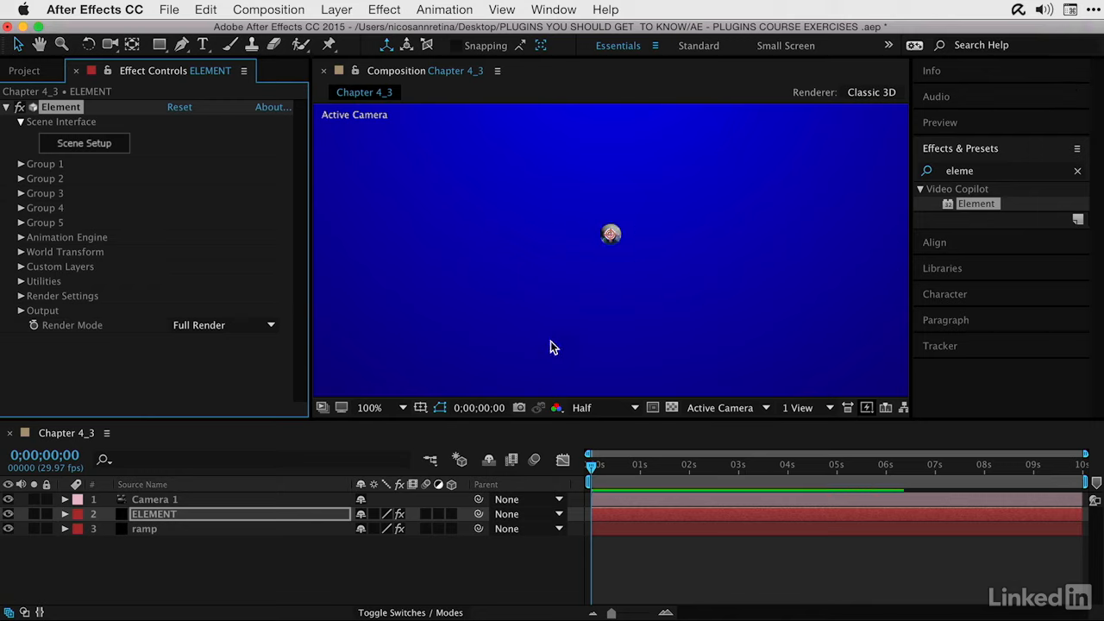
pyautogui.click(294, 592)
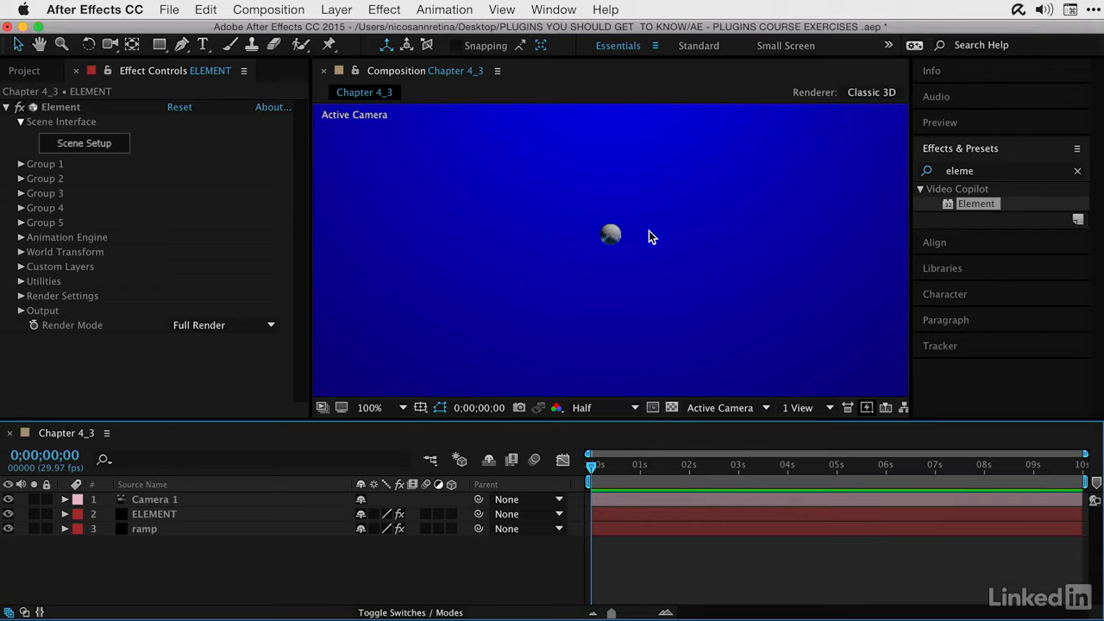
# Step: Try Sphere as Group 1's replicator shape, and set the shape to 3D Object
pyautogui.click(22, 165)
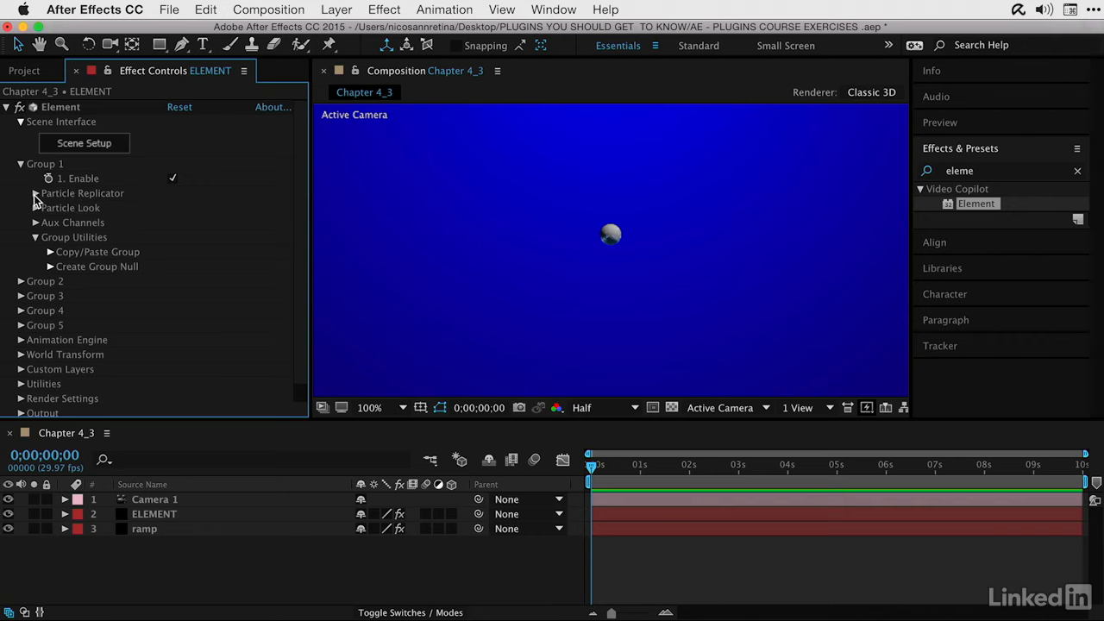
pyautogui.click(35, 195)
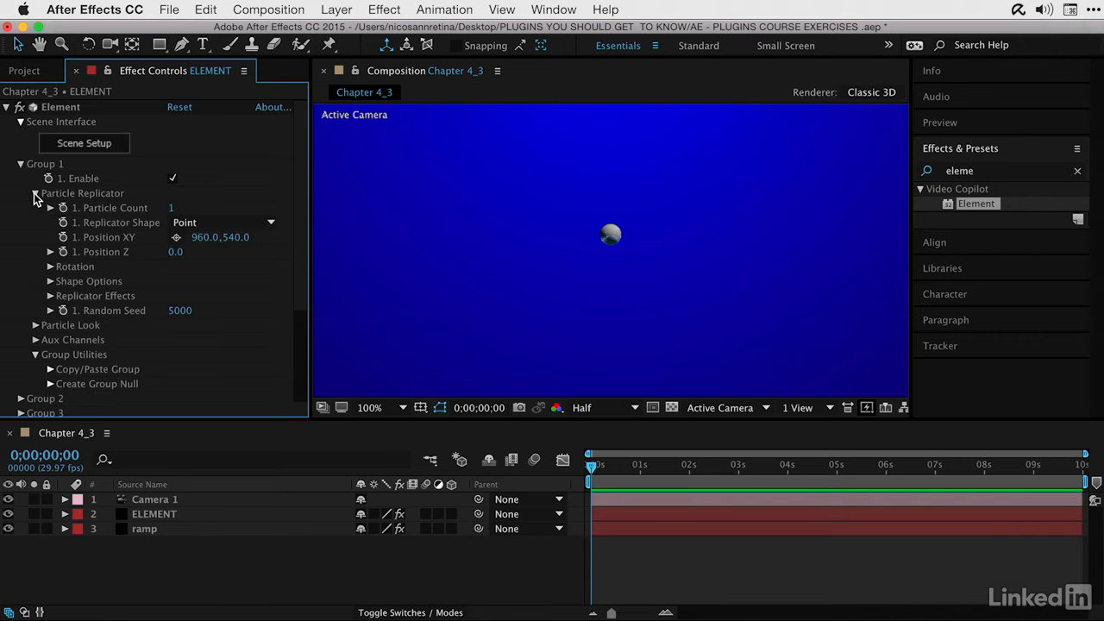
pyautogui.click(216, 225)
pyautogui.click(220, 287)
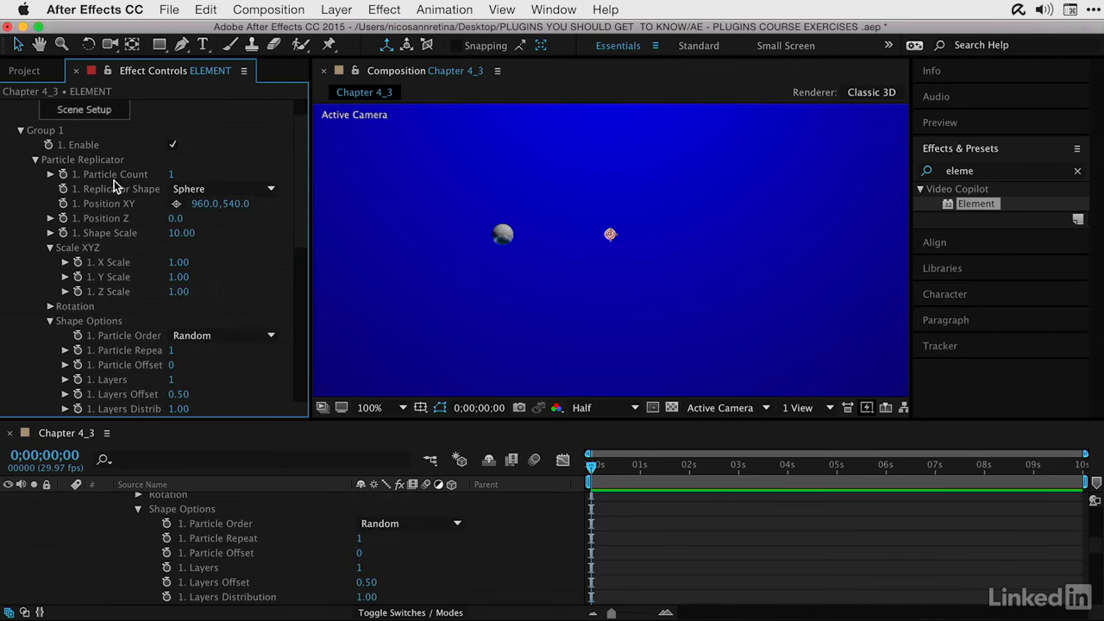
pyautogui.moveTo(169, 174); pyautogui.dragTo(131, 154)
pyautogui.click(194, 190)
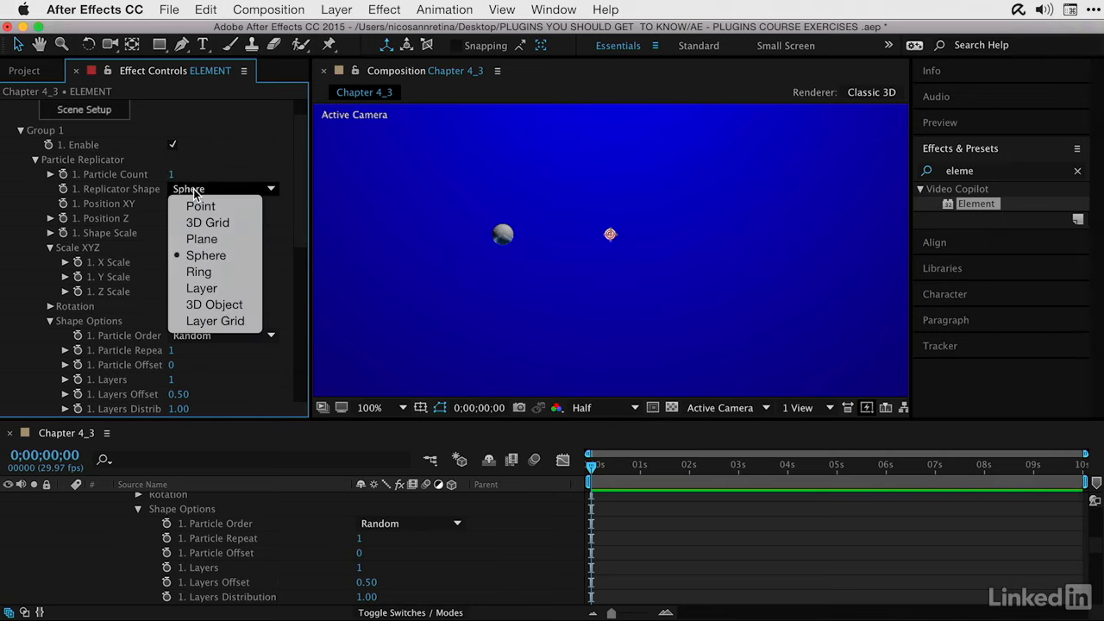
pyautogui.click(200, 305)
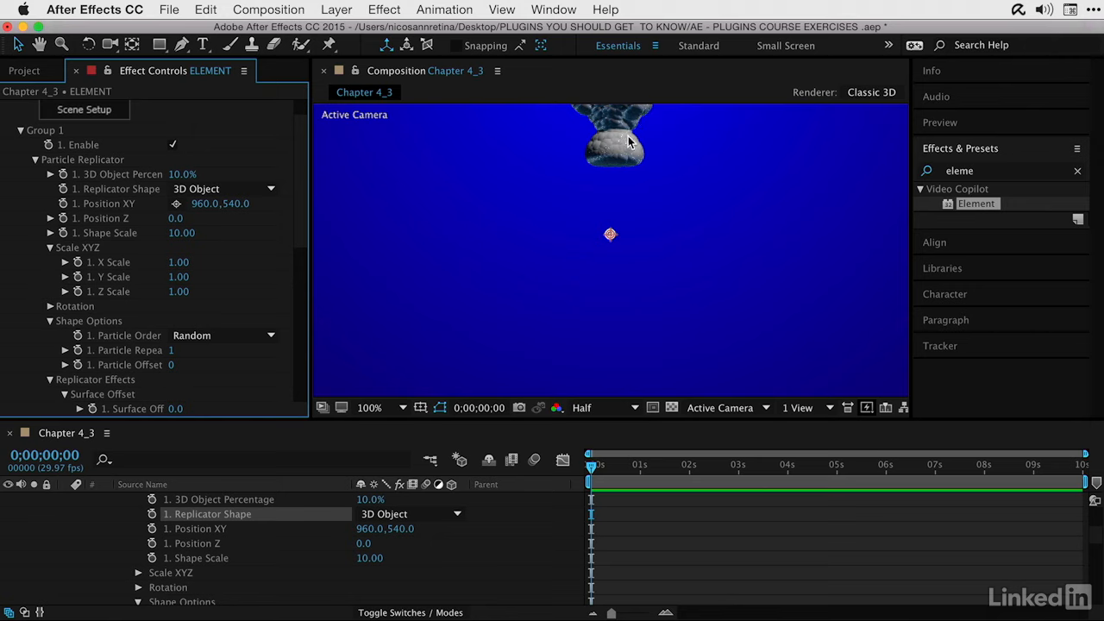
# Step: Set the Y value of Group 1's replicator position to 890 to centre the statue in the frame
pyautogui.click(231, 204)
pyautogui.write('6')
pyautogui.write('890')
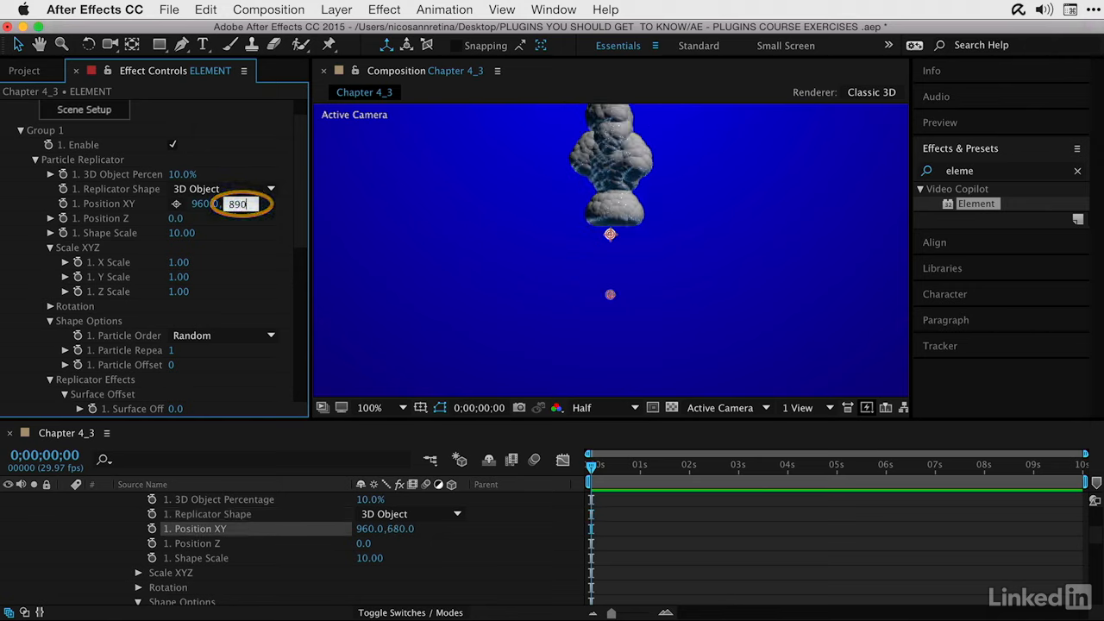
pyautogui.press('Return')
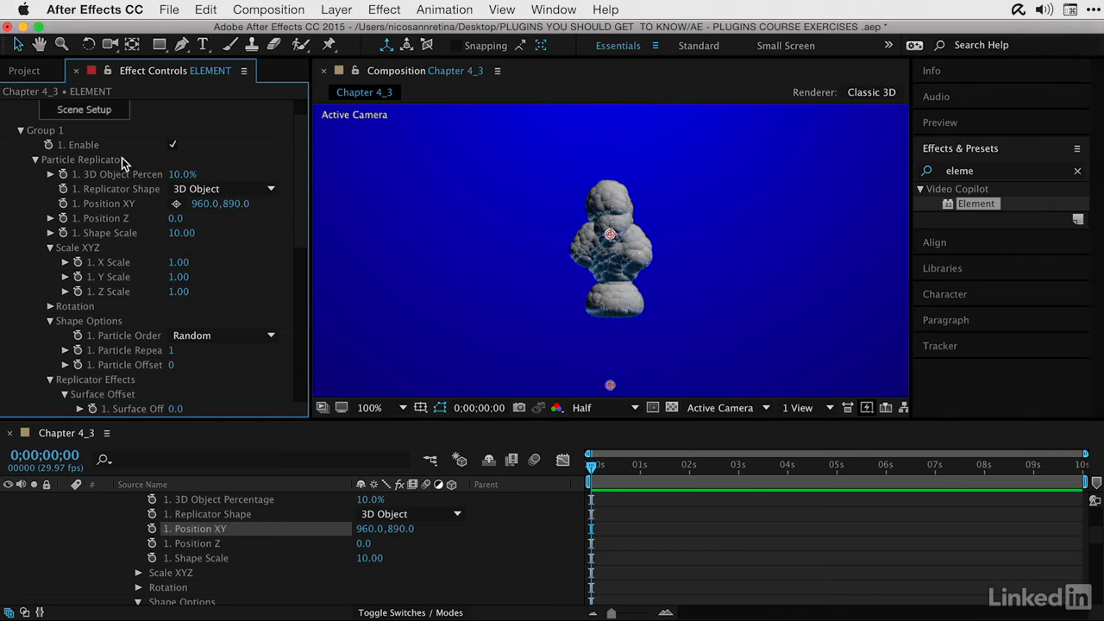
# Step: Set Group 1's particle size to 1 in the Particle Look settings
pyautogui.click(35, 160)
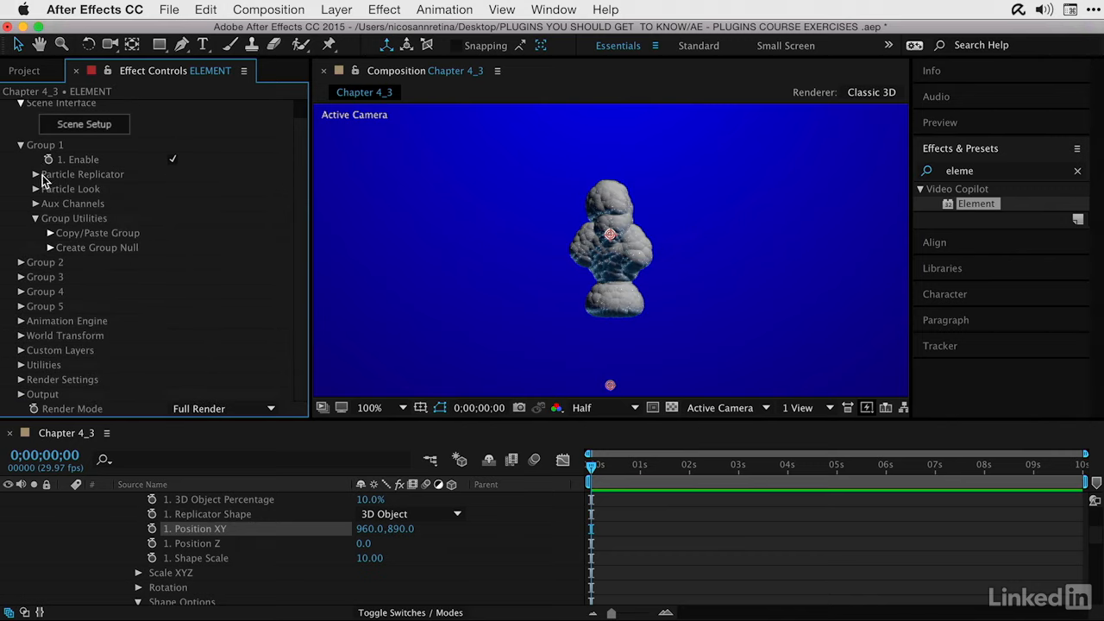
pyautogui.click(35, 189)
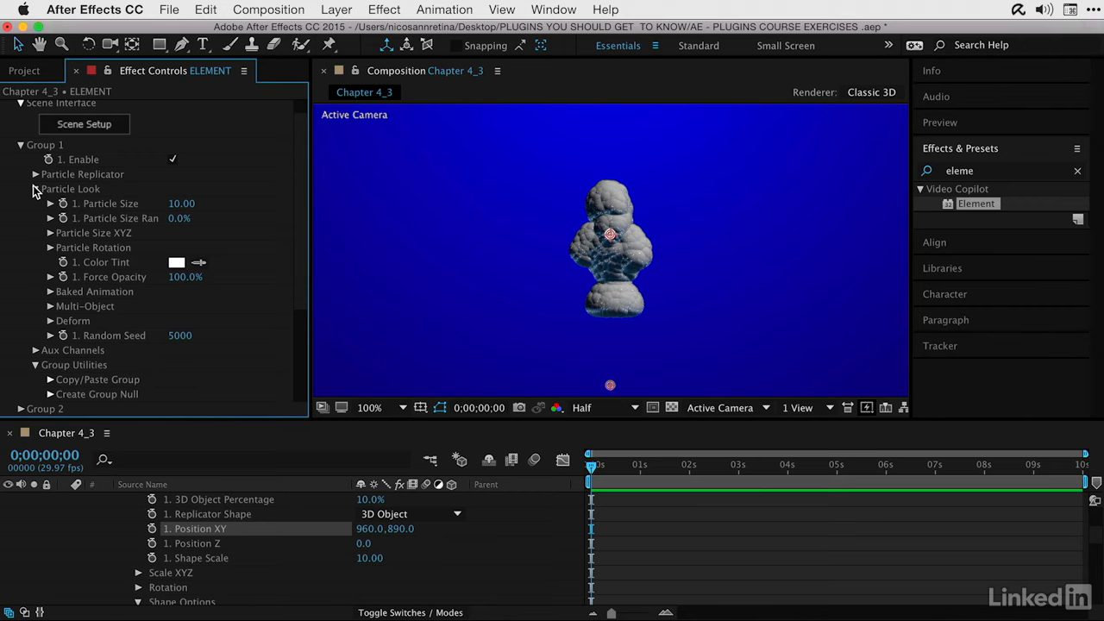
pyautogui.click(186, 204)
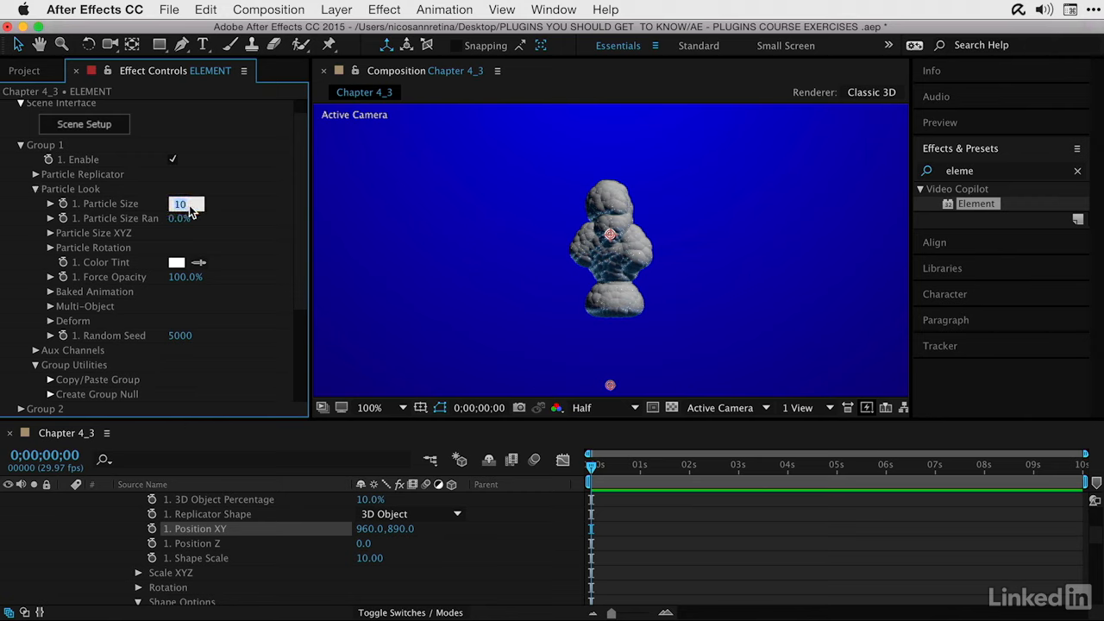
pyautogui.write('1')
pyautogui.press('Return')
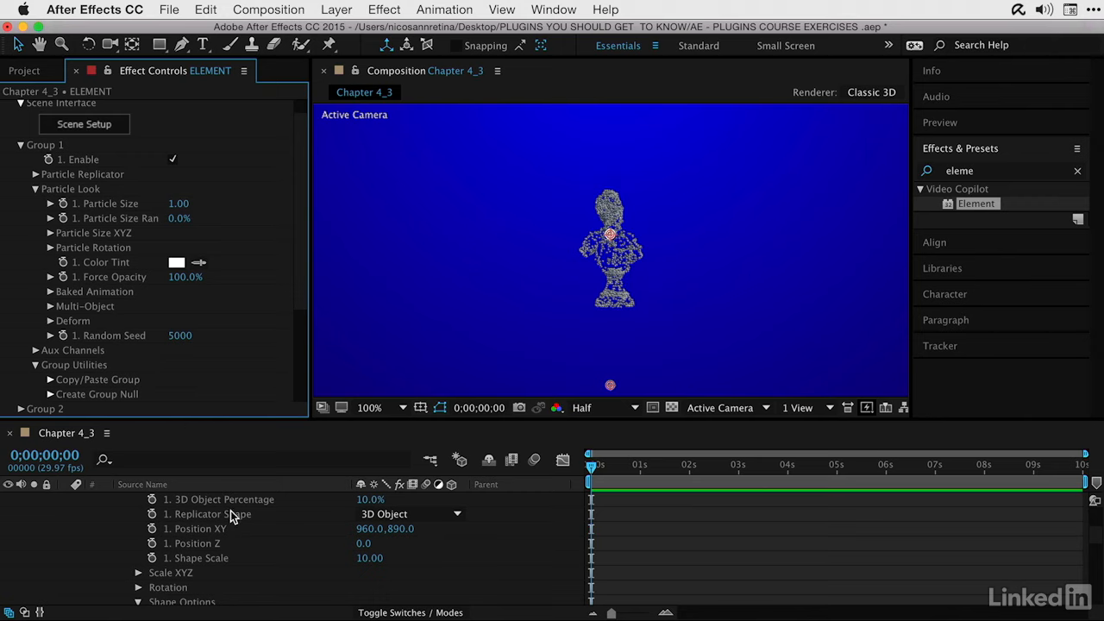
# Step: Dolly the camera closer with the Track Z Camera tool so the statue fills more of the frame
pyautogui.press('c')
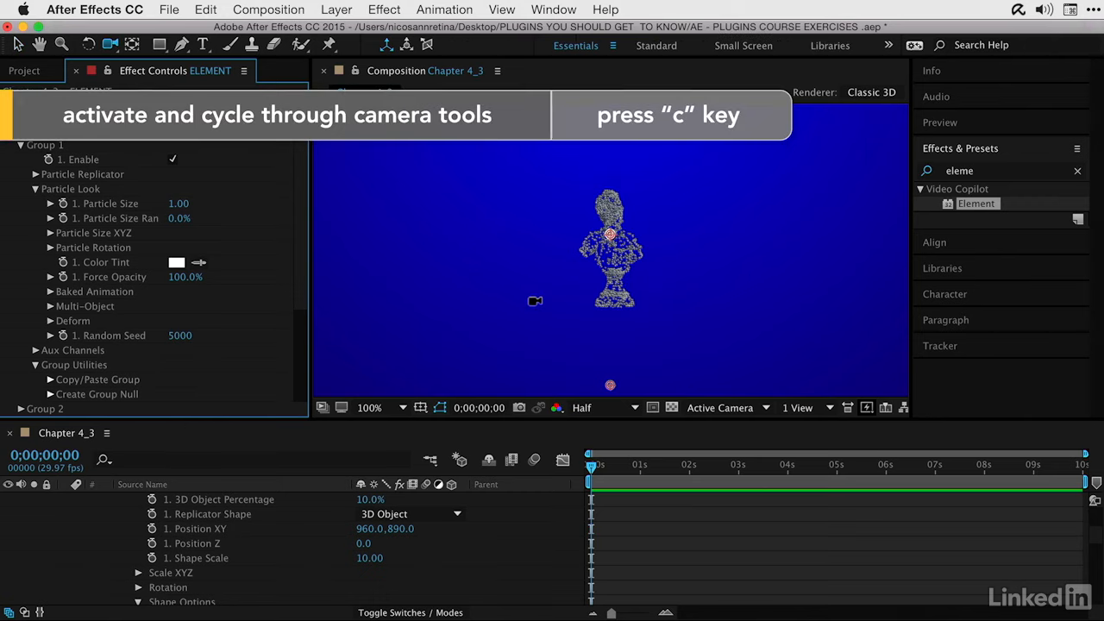
pyautogui.press('c')
pyautogui.press('c')
pyautogui.moveTo(559, 258); pyautogui.dragTo(562, 12)
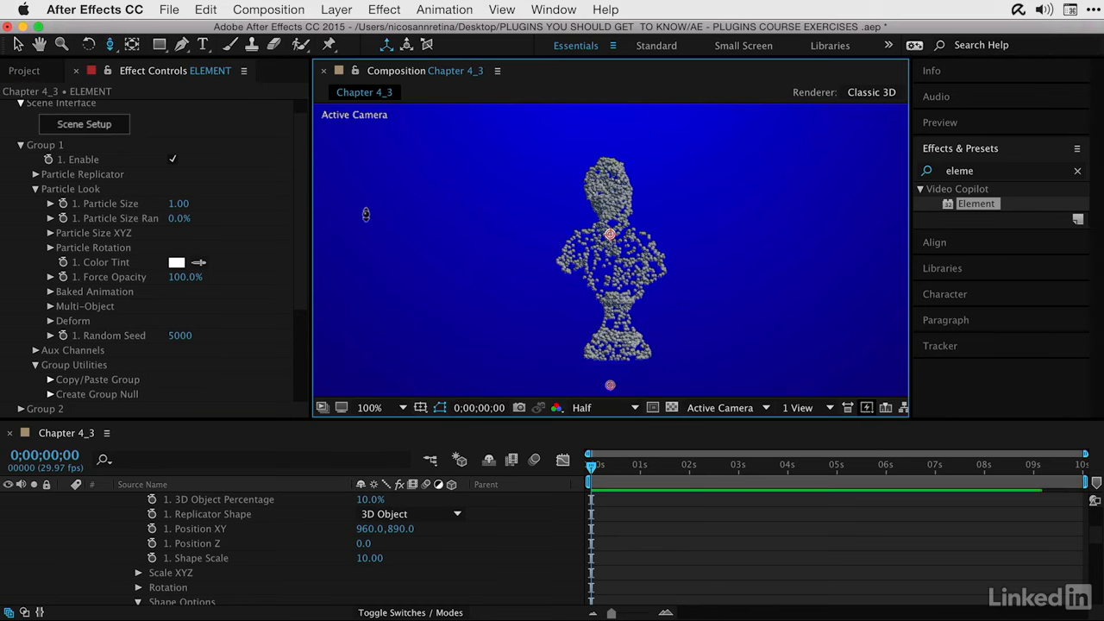
# Step: Set the 3D object percentage of Group 1's particle replicator to 100%
pyautogui.click(35, 189)
pyautogui.click(35, 175)
pyautogui.scroll(-3, 93, 209)
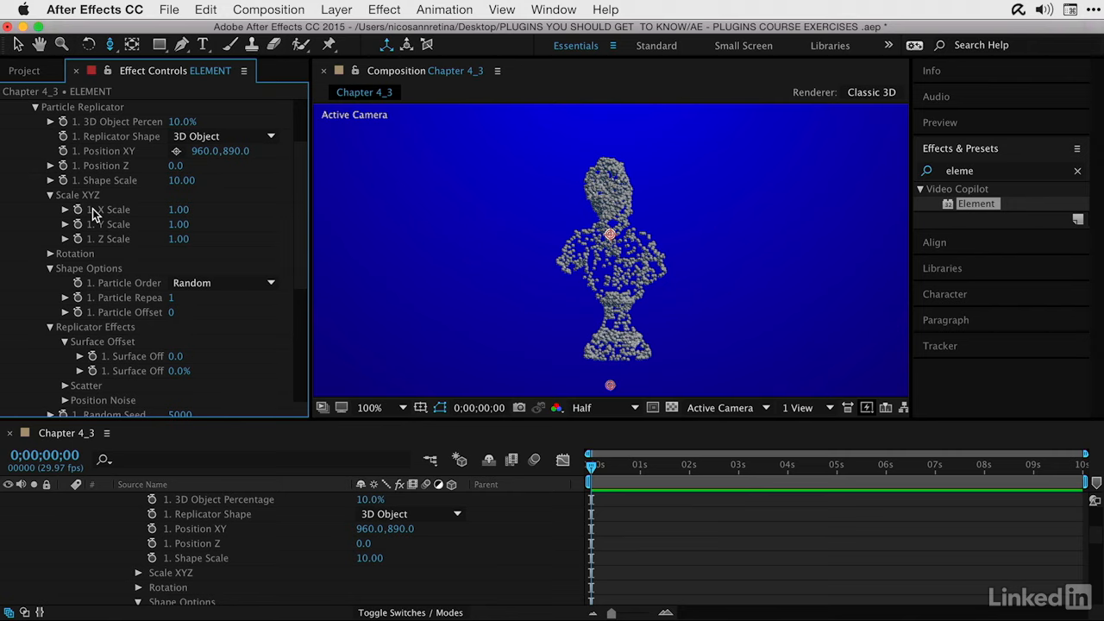
pyautogui.scroll(2, 107, 174)
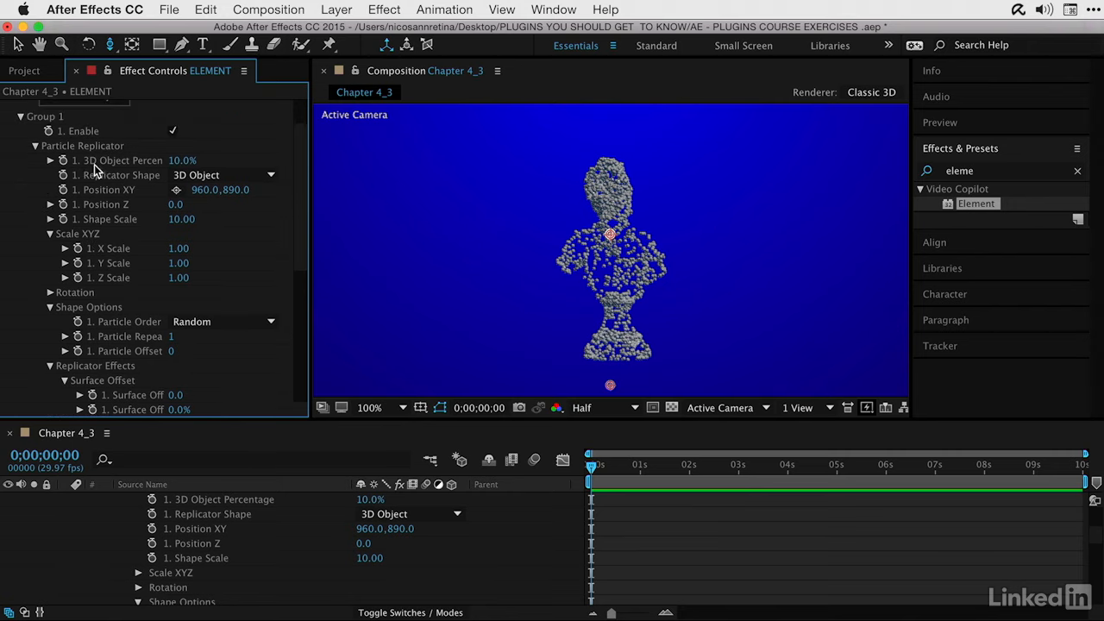
pyautogui.click(195, 160)
pyautogui.write('10')
pyautogui.press('Return')
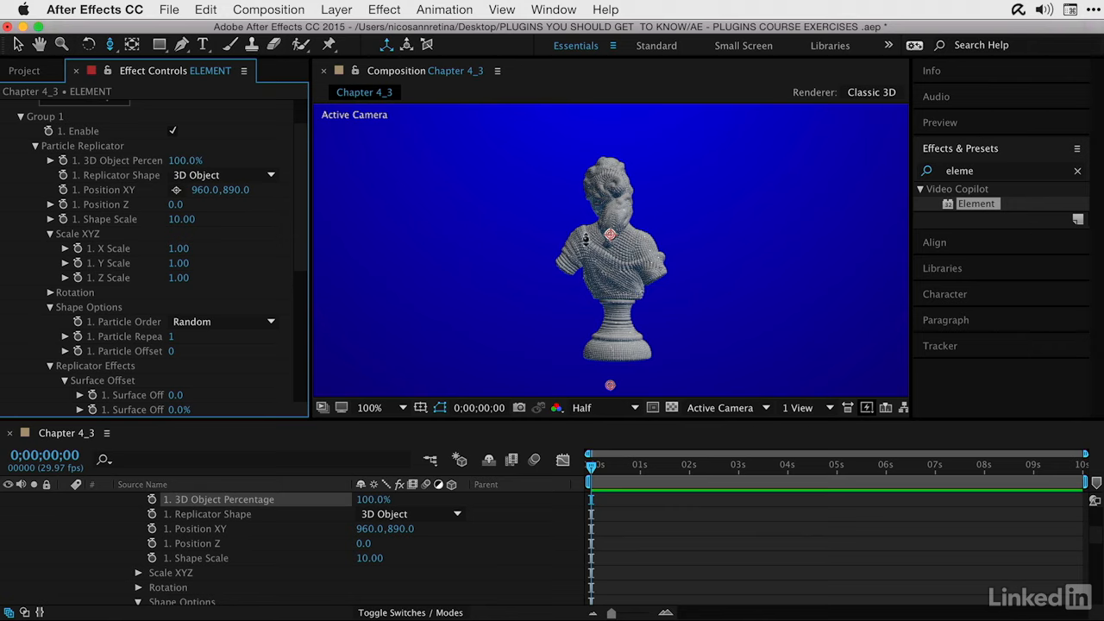
# Step: Set the replicator's Y rotation to 180° to turn the statue's face towards the camera
pyautogui.click(50, 292)
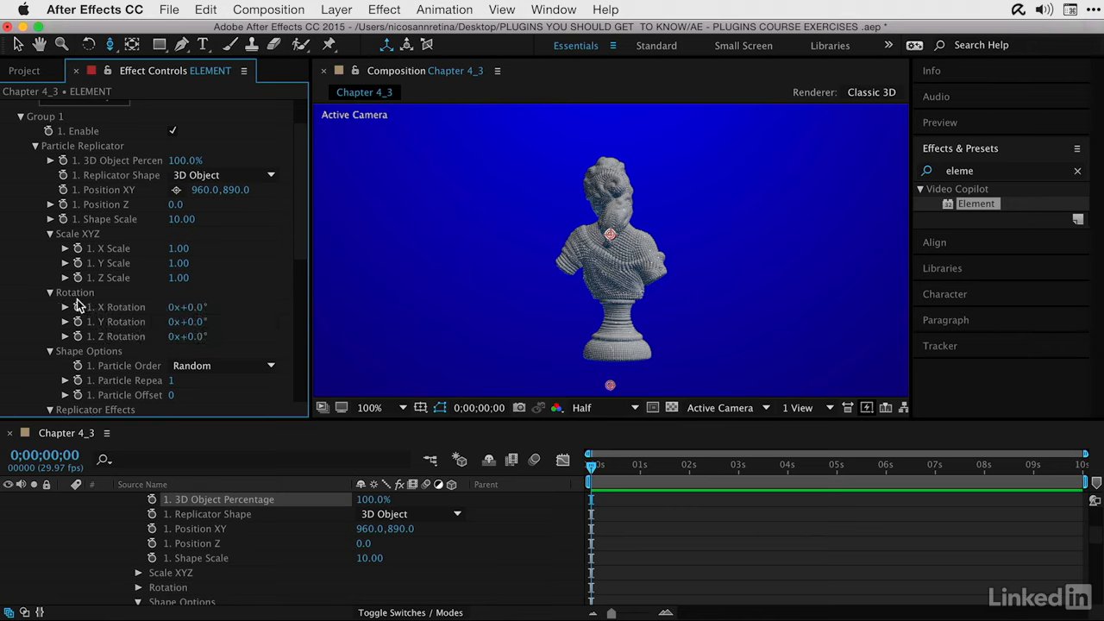
pyautogui.click(191, 320)
pyautogui.write('180')
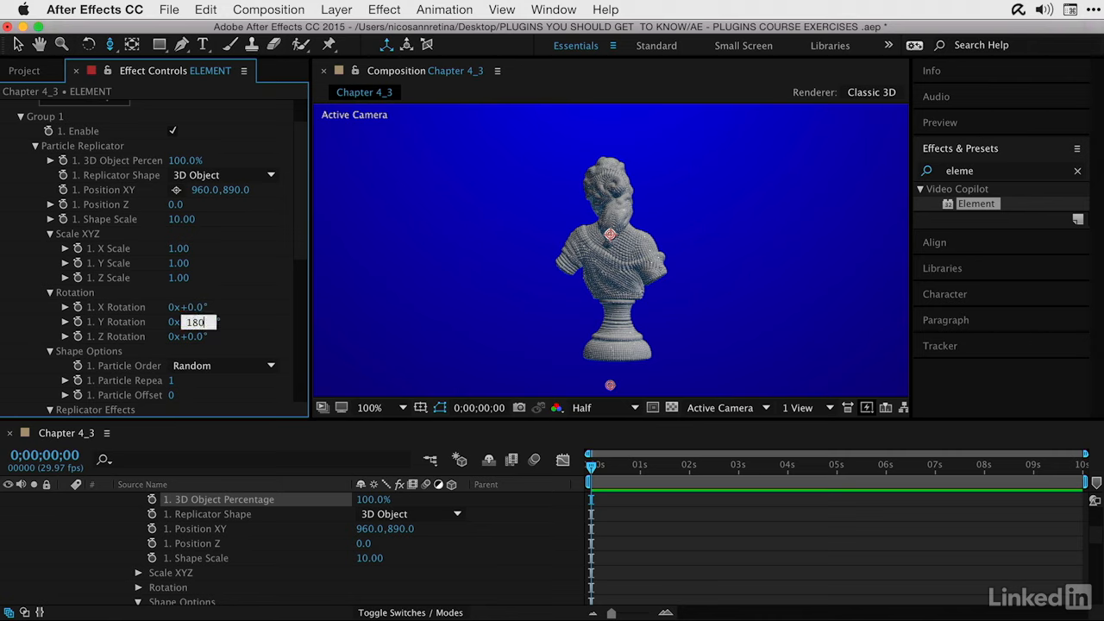
pyautogui.press('Return')
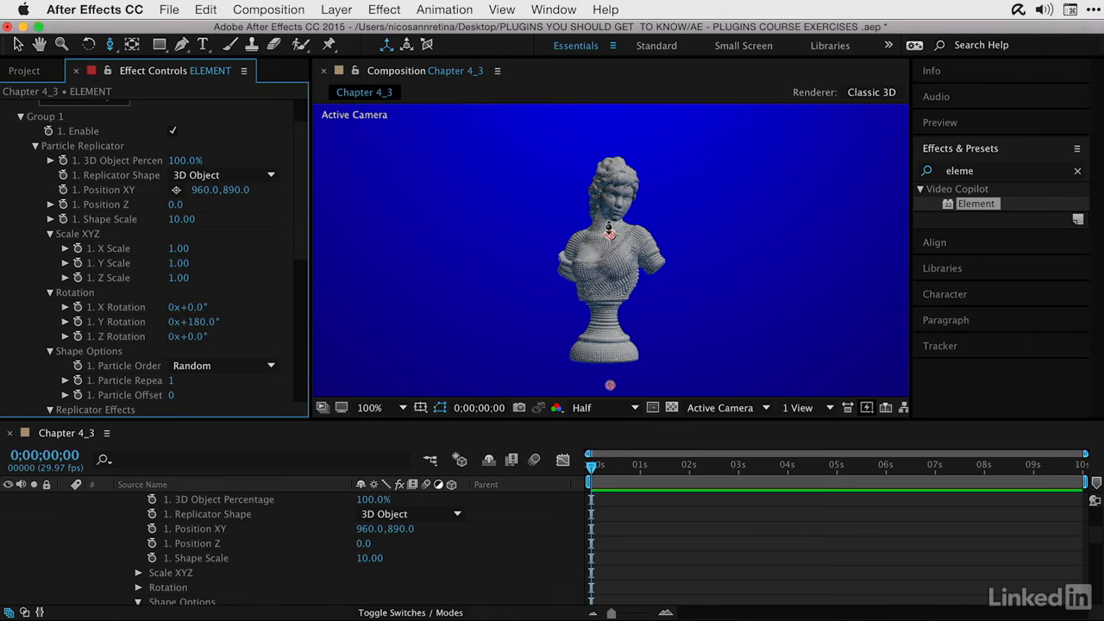
# Step: Try a surface offset of 2 in Group 1's replicator effects and undo it
pyautogui.click(50, 233)
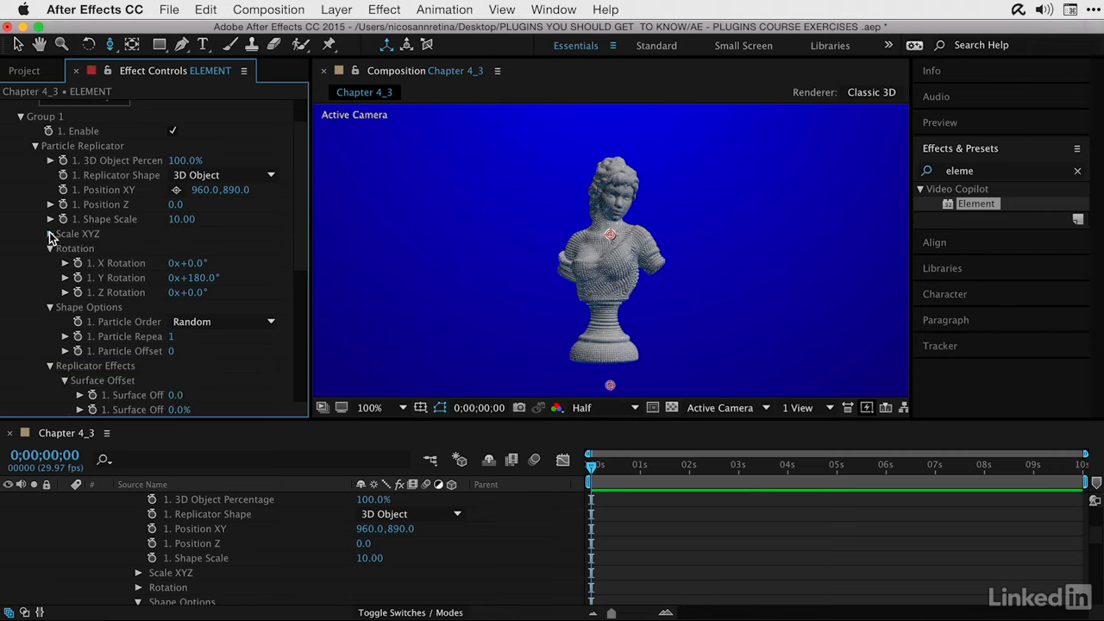
pyautogui.click(49, 248)
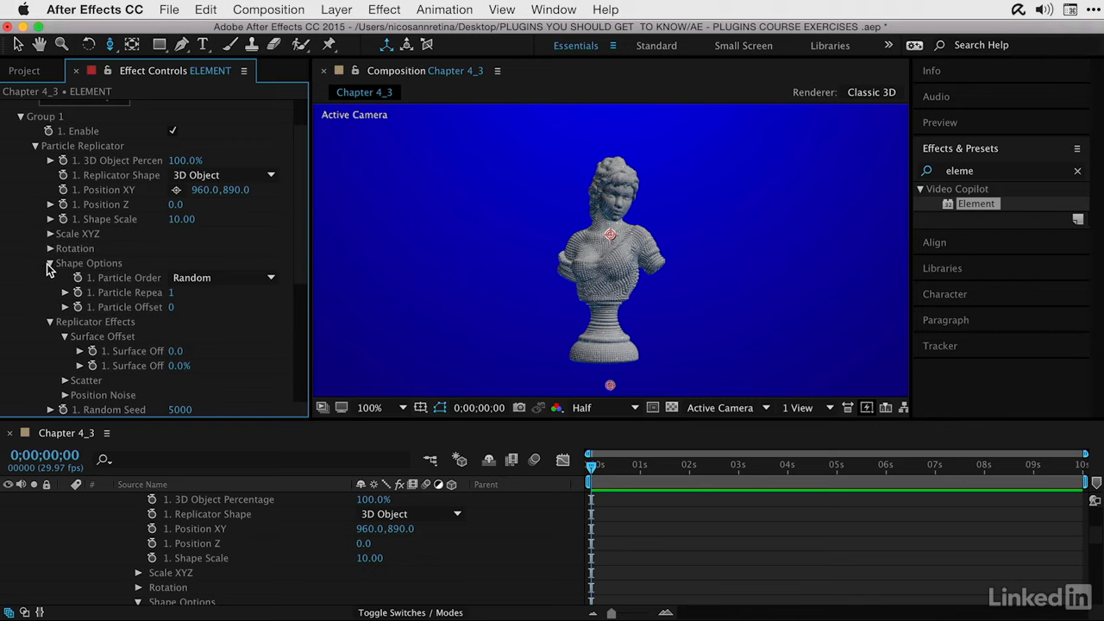
pyautogui.click(49, 264)
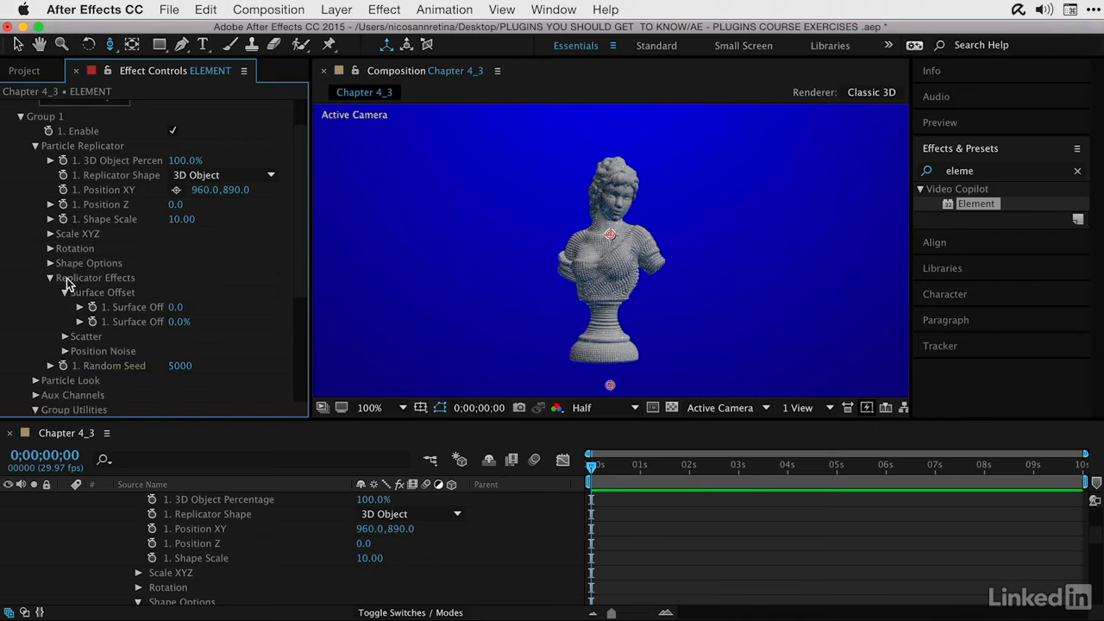
pyautogui.click(64, 293)
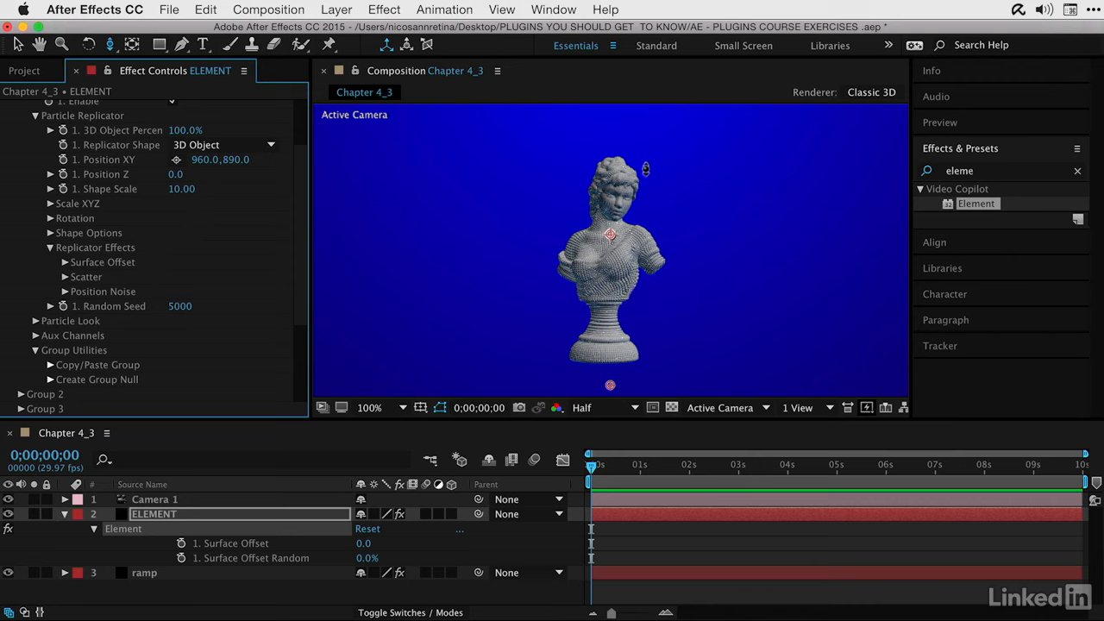
pyautogui.click(66, 262)
pyautogui.click(176, 278)
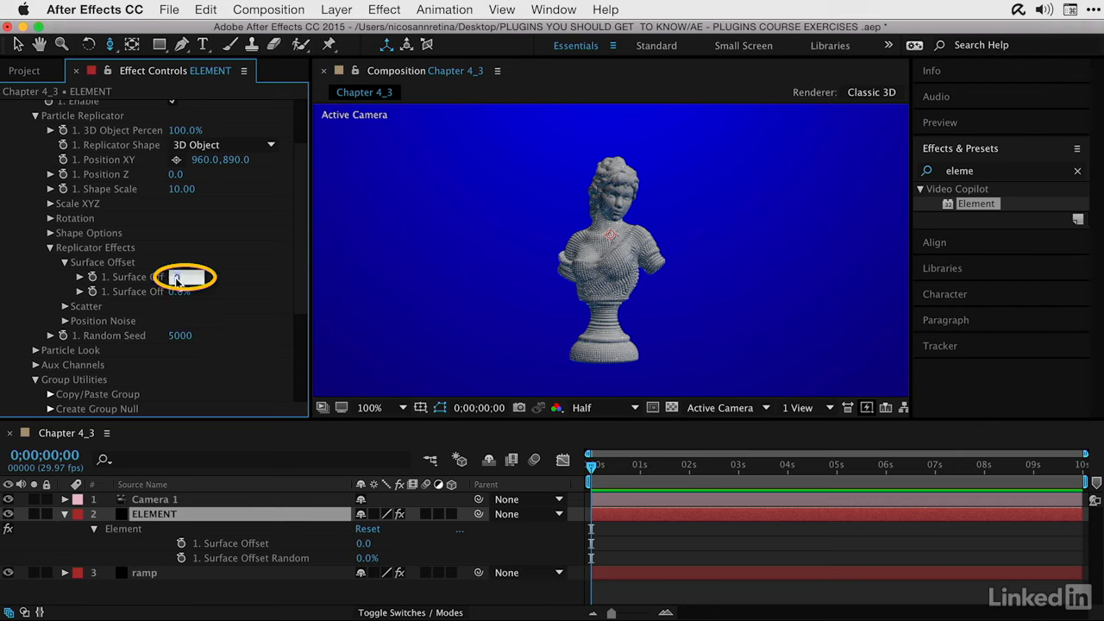
pyautogui.write('2')
pyautogui.press('Return')
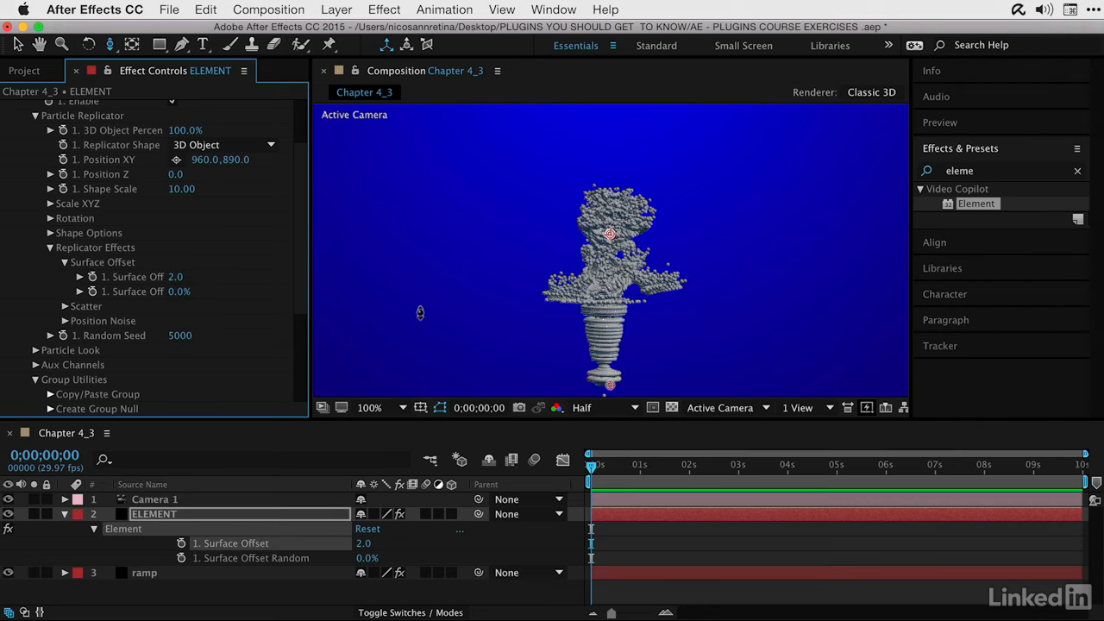
pyautogui.press('super+z')
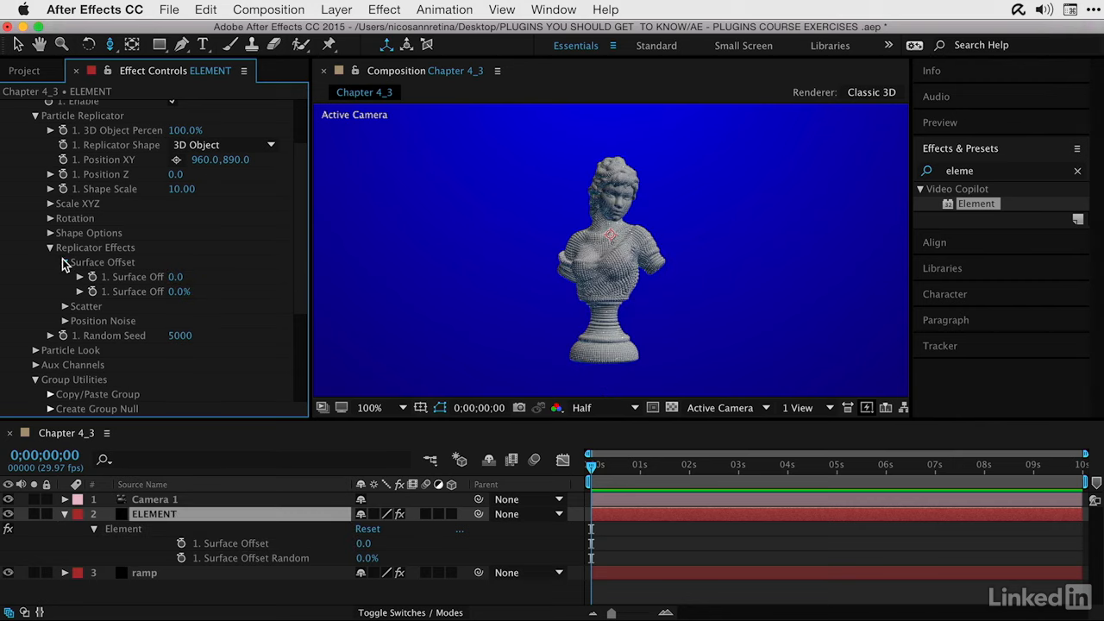
# Step: Set the overall scatter in Group 1's replicator effects to 90
pyautogui.click(65, 262)
pyautogui.click(64, 277)
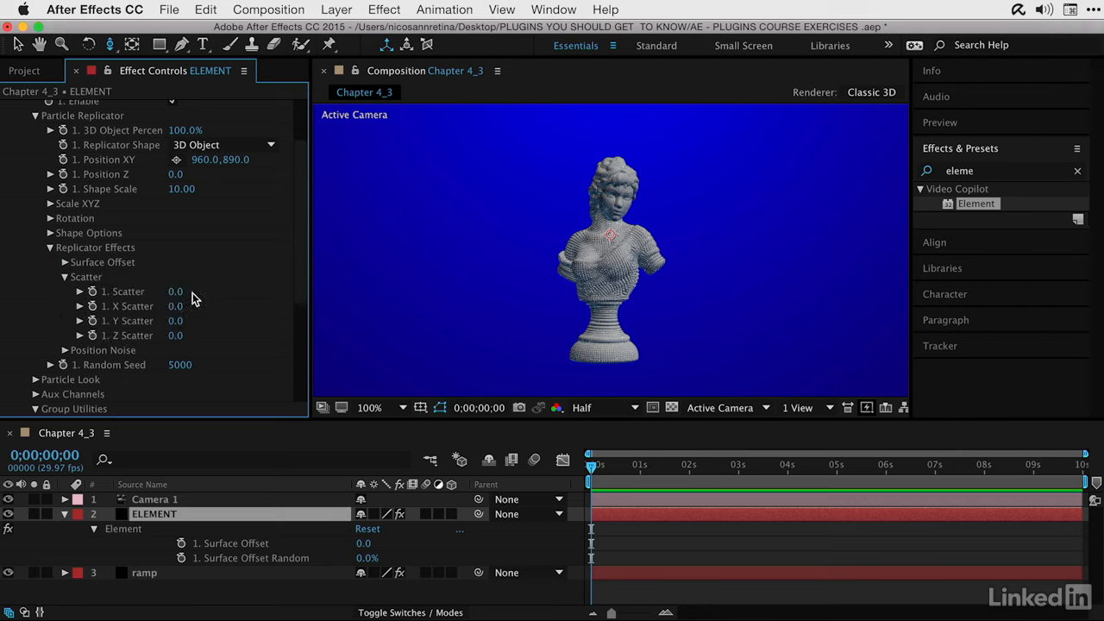
pyautogui.click(177, 292)
pyautogui.write('0,89')
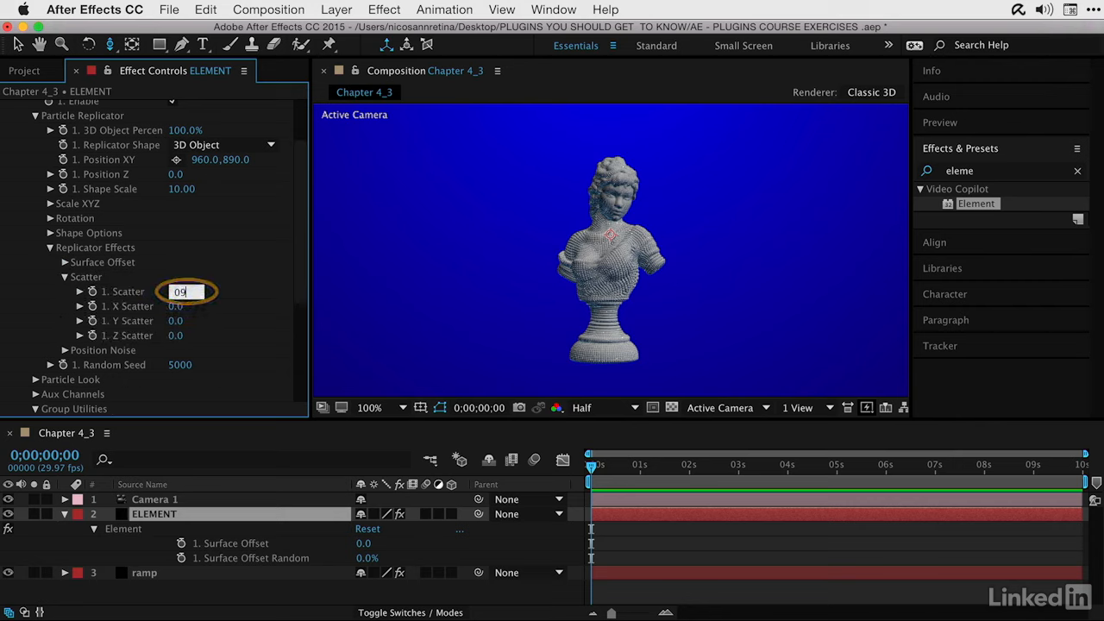
pyautogui.write('0')
pyautogui.press('Return')
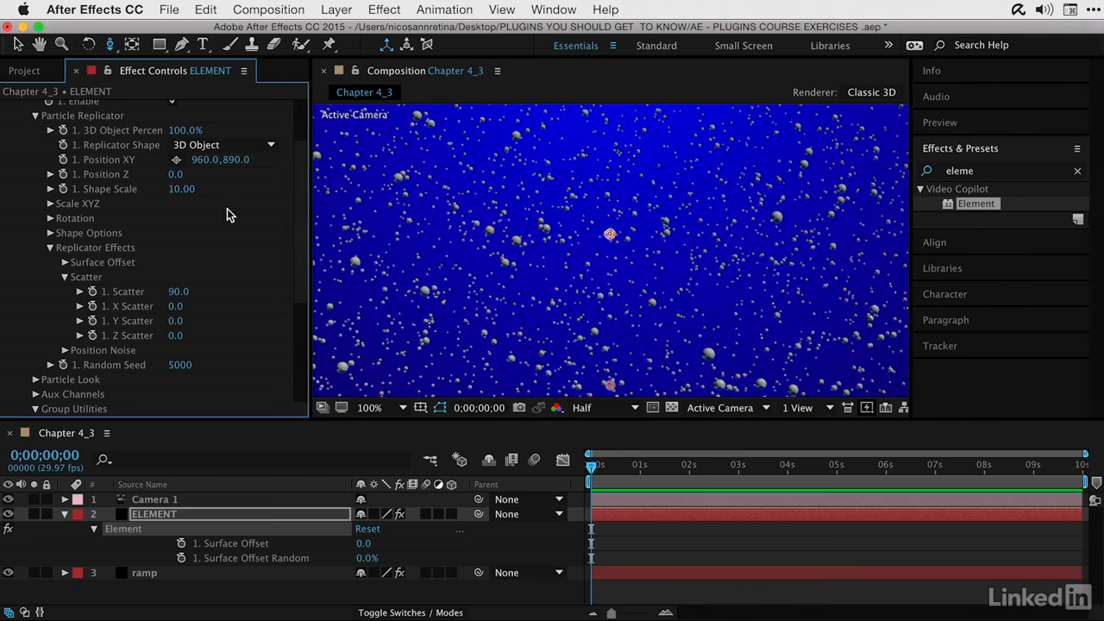
# Step: Keyframe the scatter at the start of the composition and set it to 0 at 0;00;02;01
pyautogui.click(92, 291)
pyautogui.moveTo(635, 488); pyautogui.dragTo(691, 488)
pyautogui.click(177, 291)
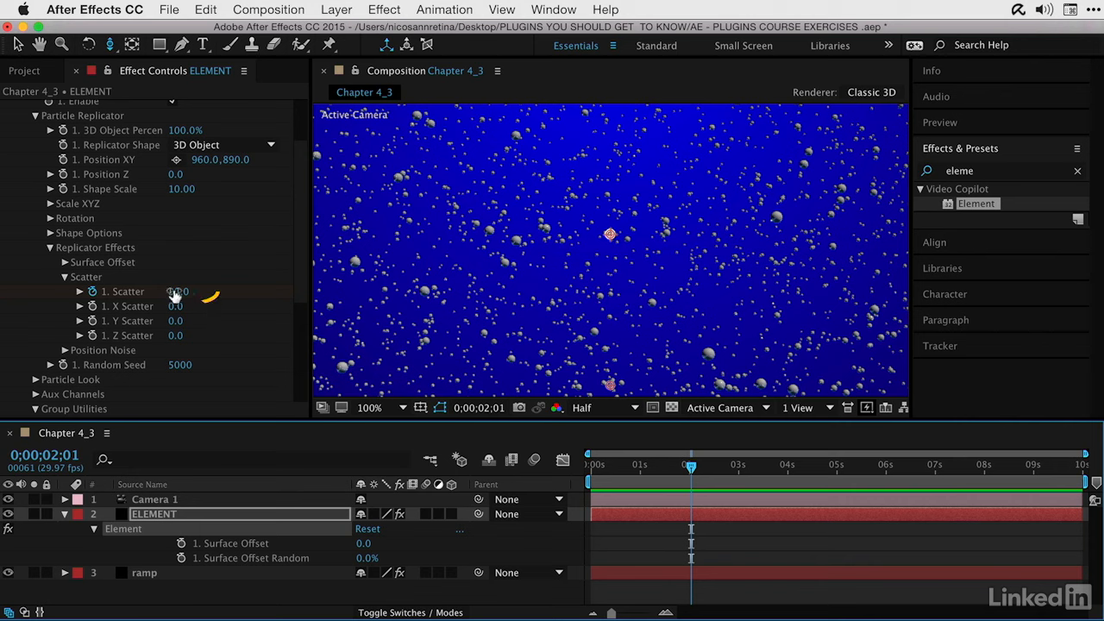
pyautogui.write('0')
pyautogui.press('Return')
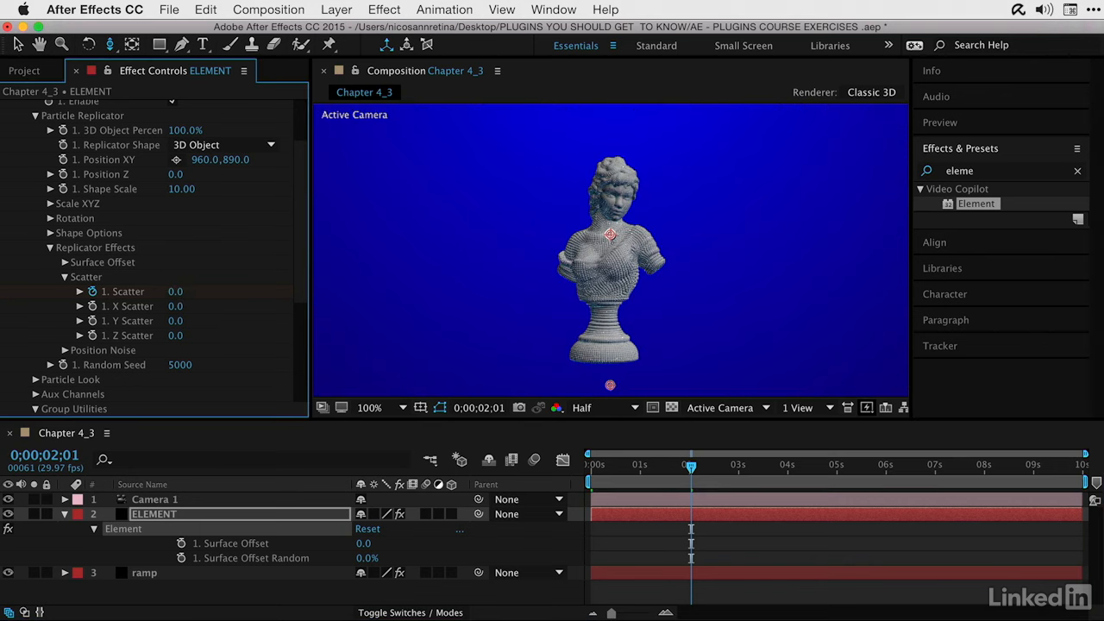
# Step: Show only the keyframed properties of the ELEMENT layer and apply Easy Ease to both scatter keyframes
pyautogui.click(229, 513)
pyautogui.press('u')
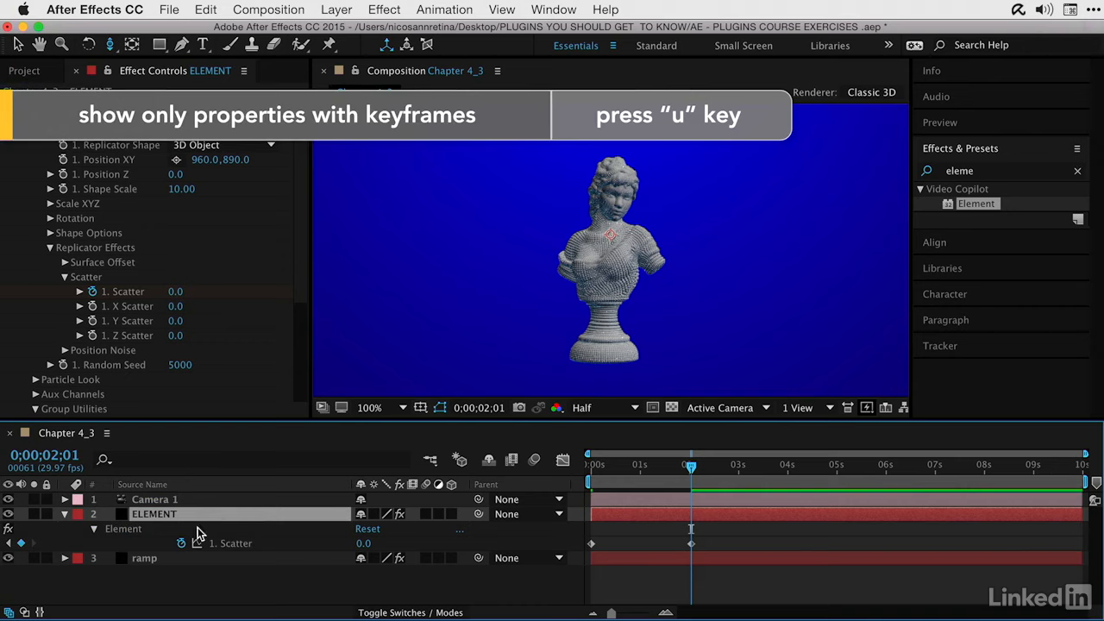
pyautogui.click(231, 544)
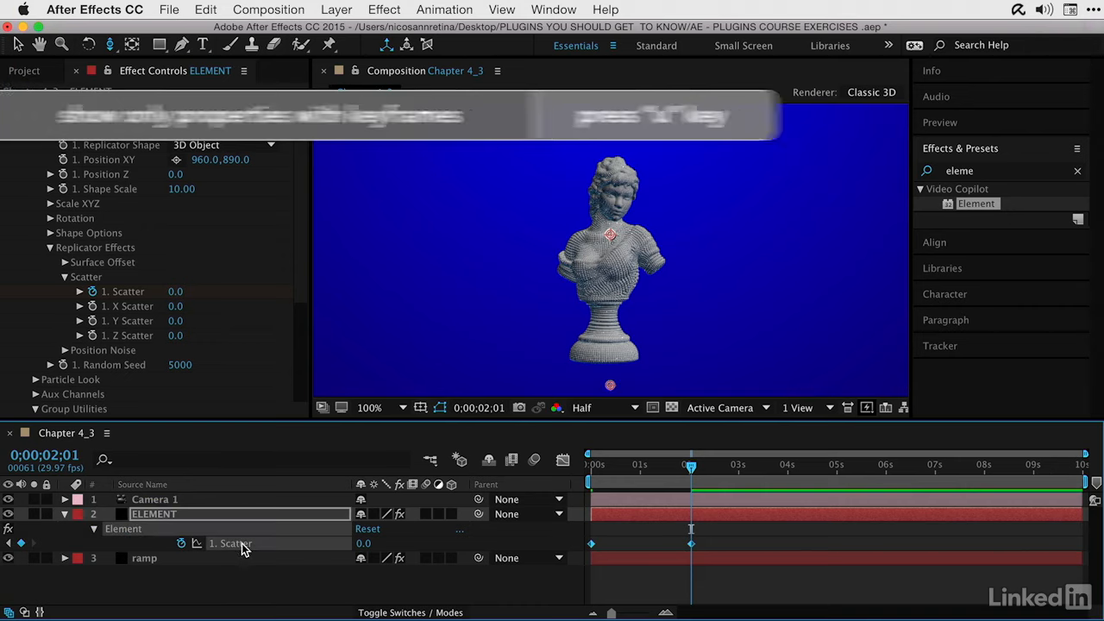
pyautogui.press('F9')
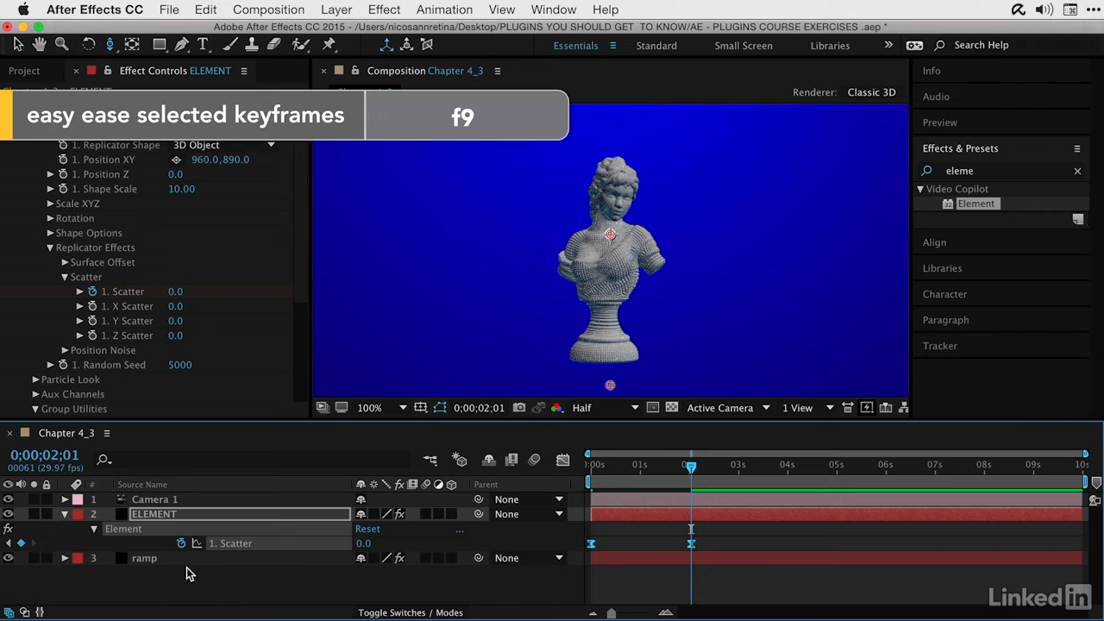
# Step: Preview the scatter animation with the work area ending at 0;00;02;02, and restore the full-length work area
pyautogui.moveTo(690, 470); pyautogui.dragTo(694, 471)
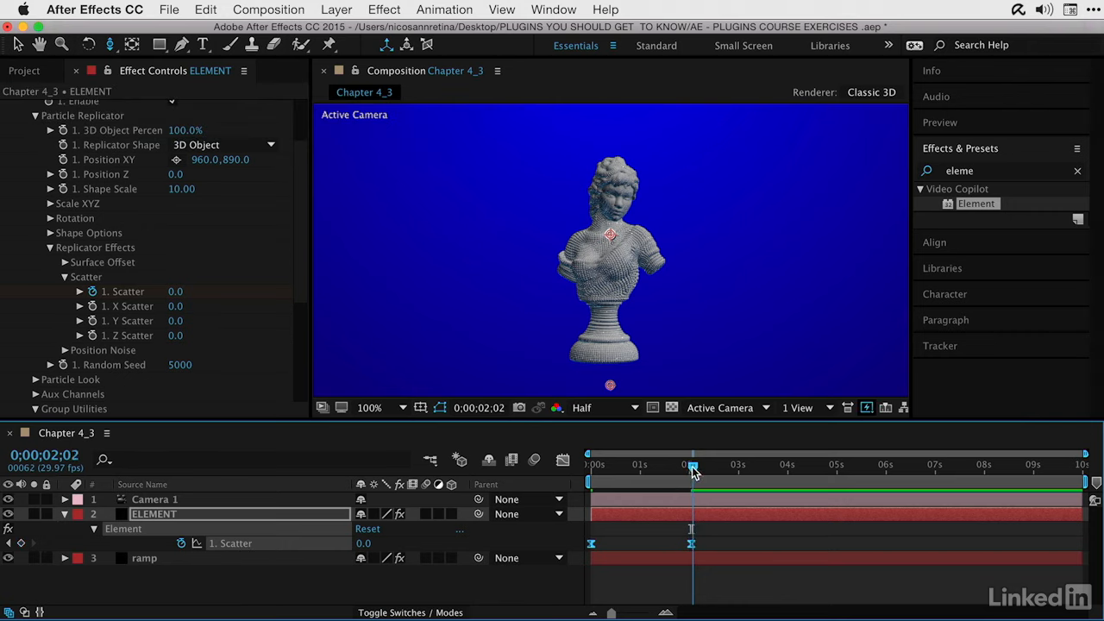
pyautogui.press('n')
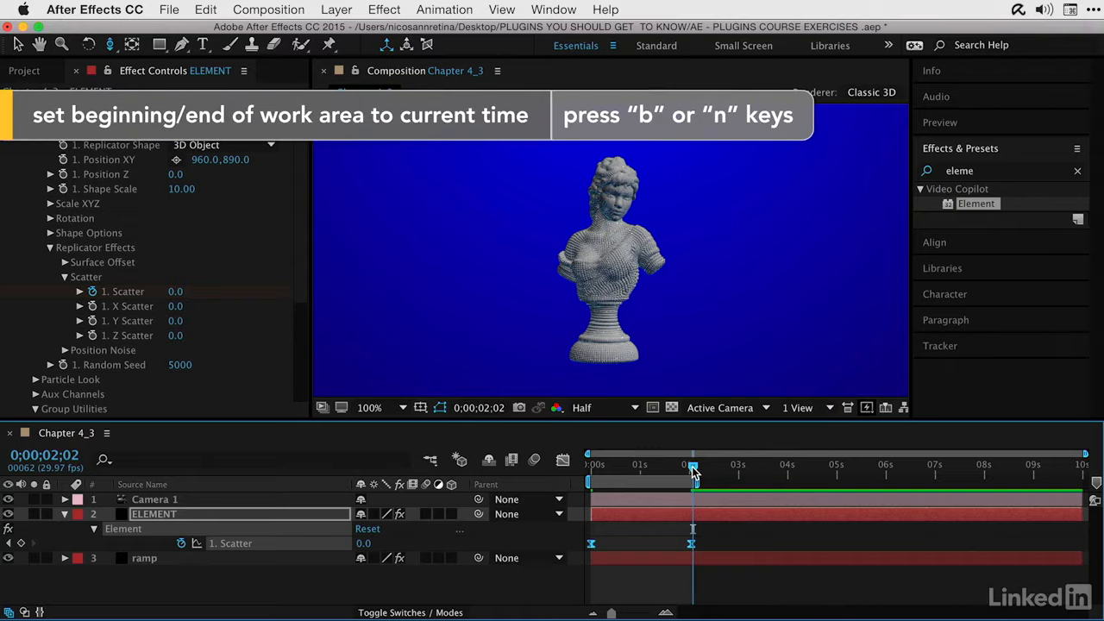
pyautogui.press('space')
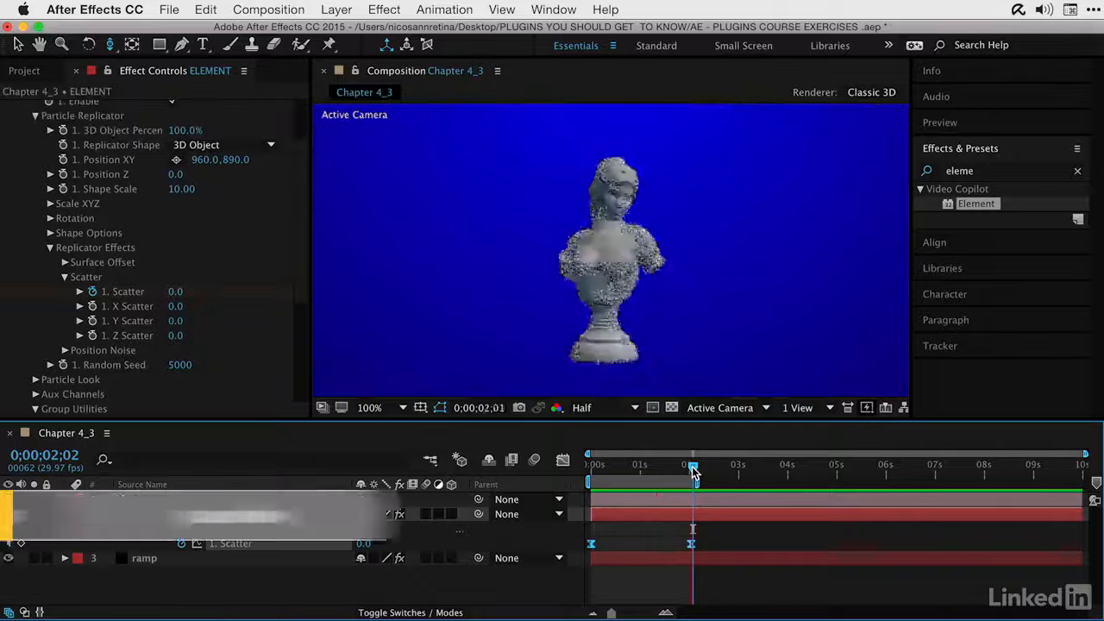
pyautogui.press('space')
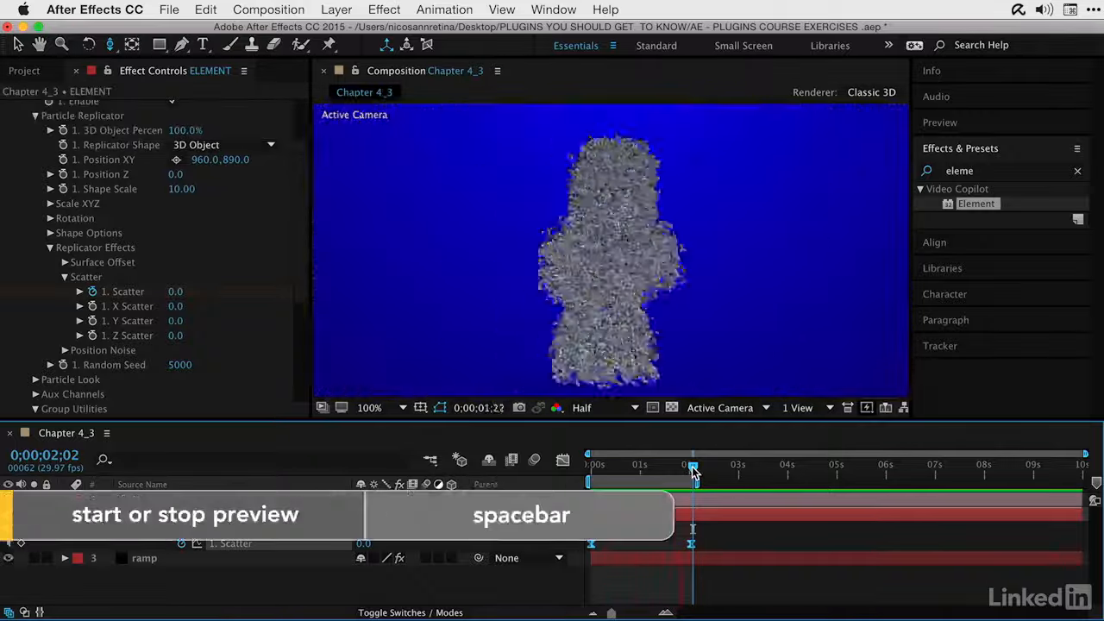
pyautogui.press('space')
pyautogui.press('space')
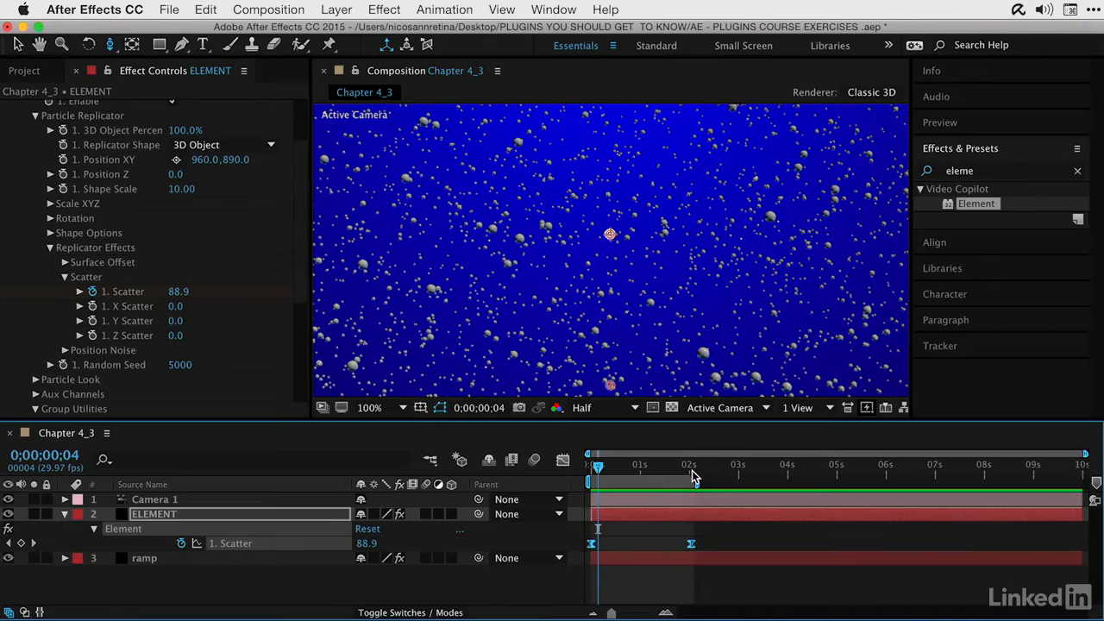
pyautogui.moveTo(694, 483); pyautogui.dragTo(717, 486)
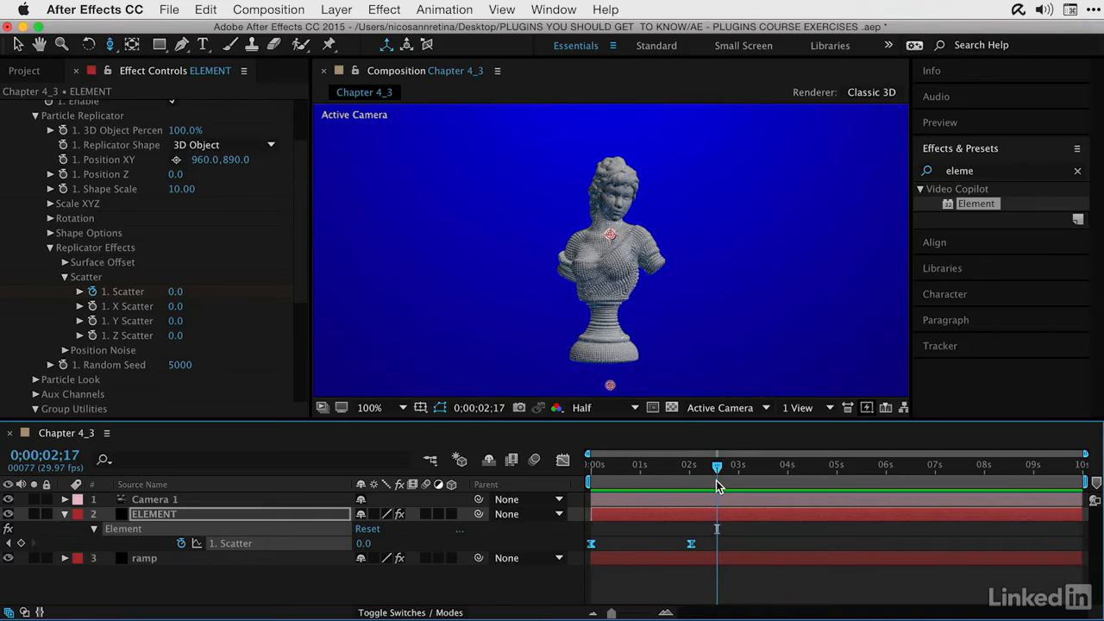
# Step: Set the color tint in Group 1's particle look to a saturated magenta
pyautogui.click(33, 117)
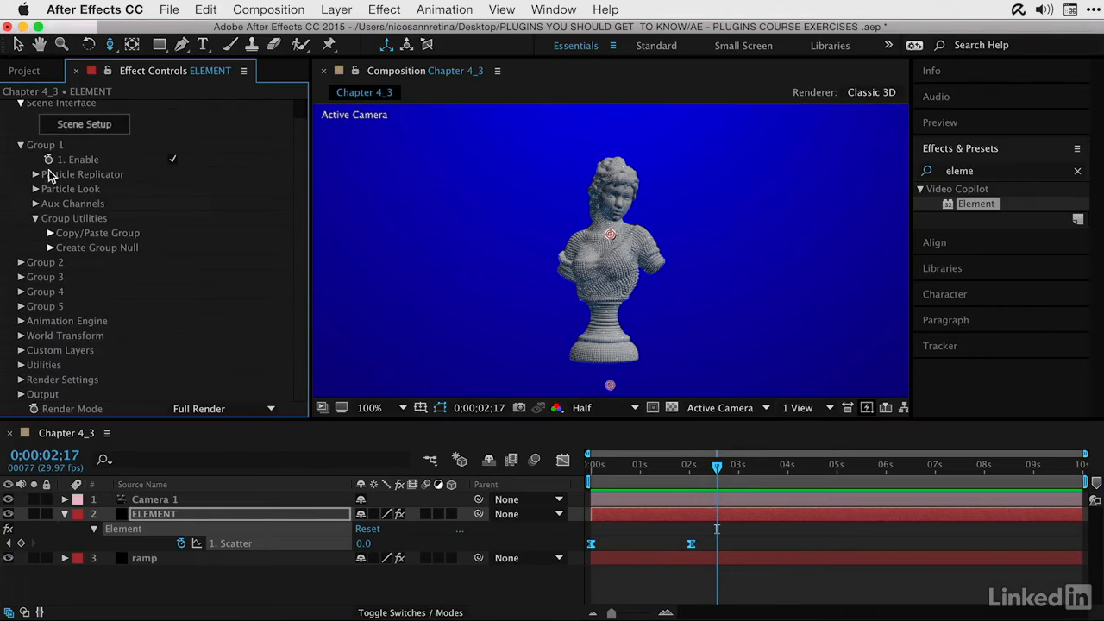
pyautogui.click(35, 189)
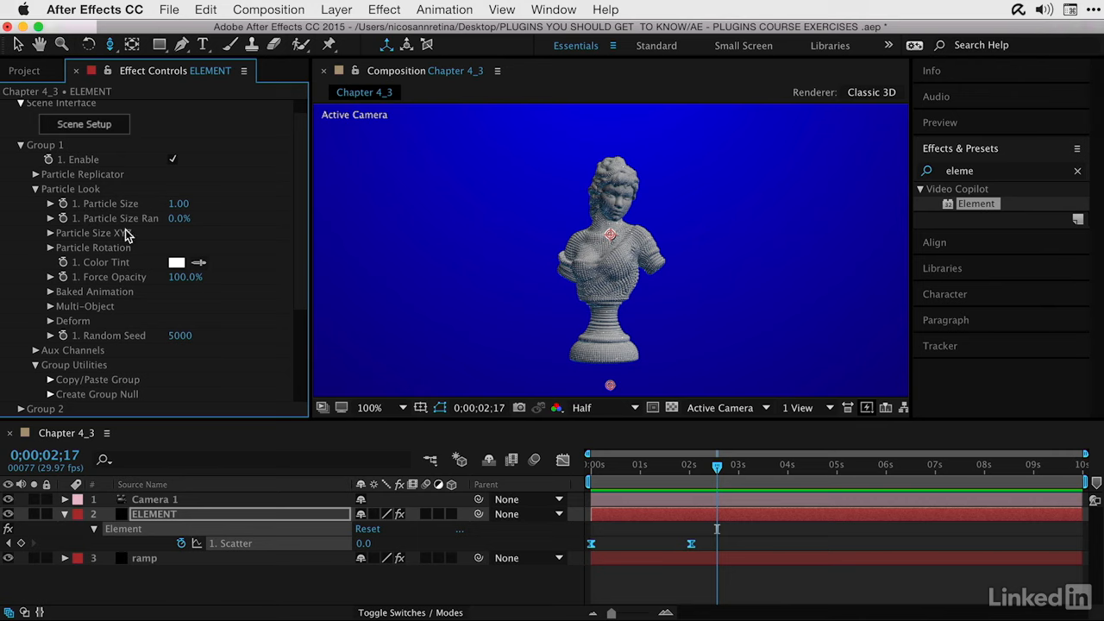
pyautogui.click(176, 262)
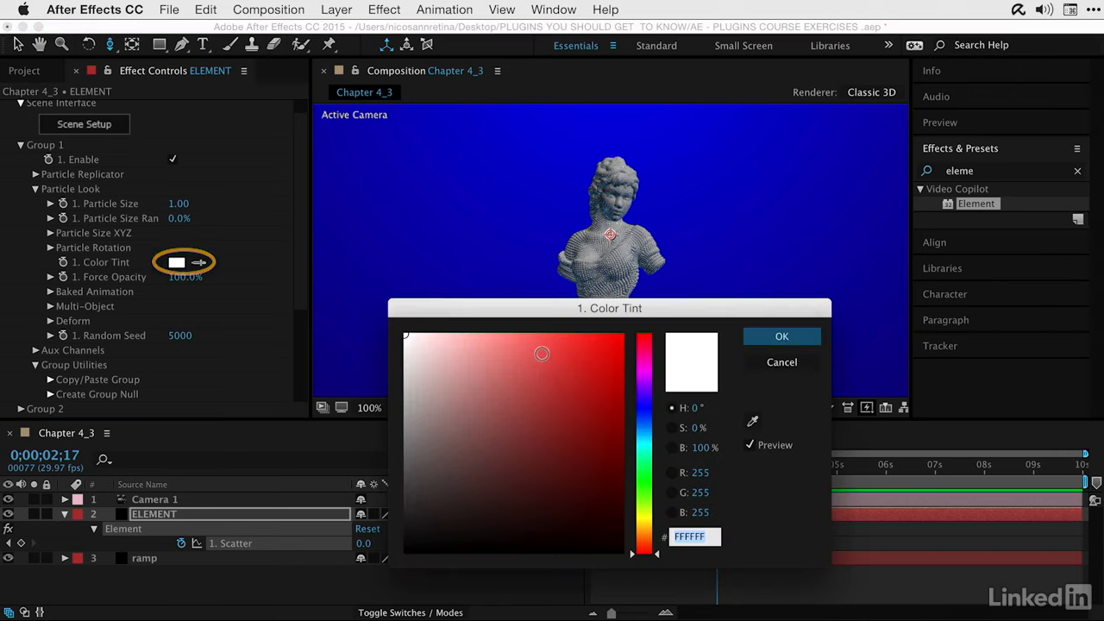
pyautogui.click(641, 386)
pyautogui.click(641, 363)
pyautogui.moveTo(586, 371); pyautogui.dragTo(625, 360)
pyautogui.click(792, 335)
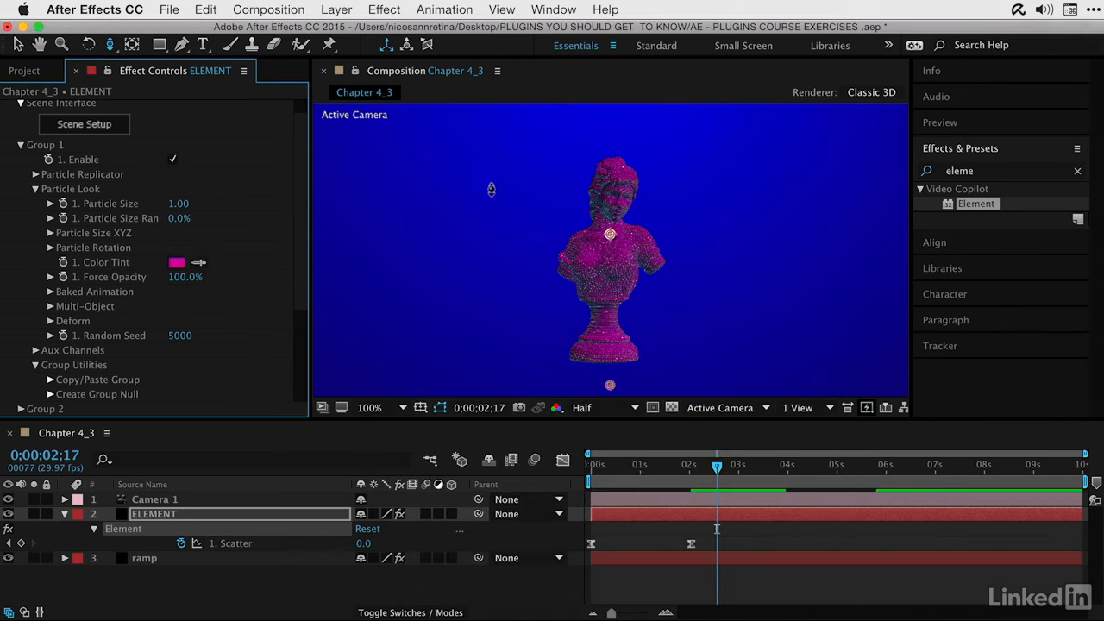
# Step: Lighten Group 1's color tint to the pink FA88DF
pyautogui.click(177, 262)
pyautogui.moveTo(532, 340); pyautogui.dragTo(505, 333)
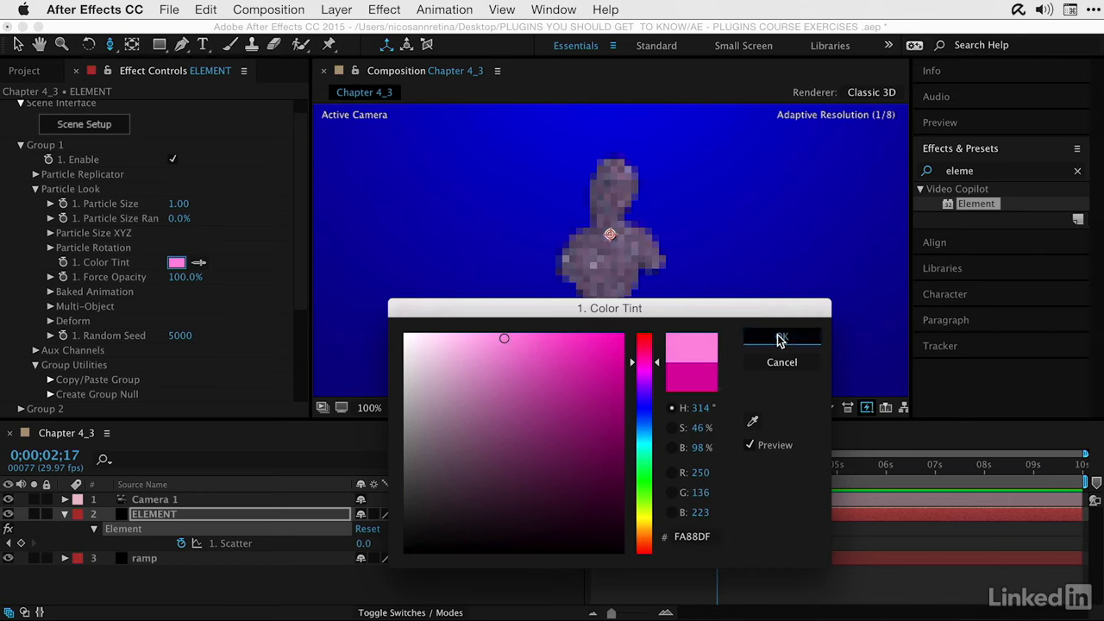
pyautogui.click(781, 336)
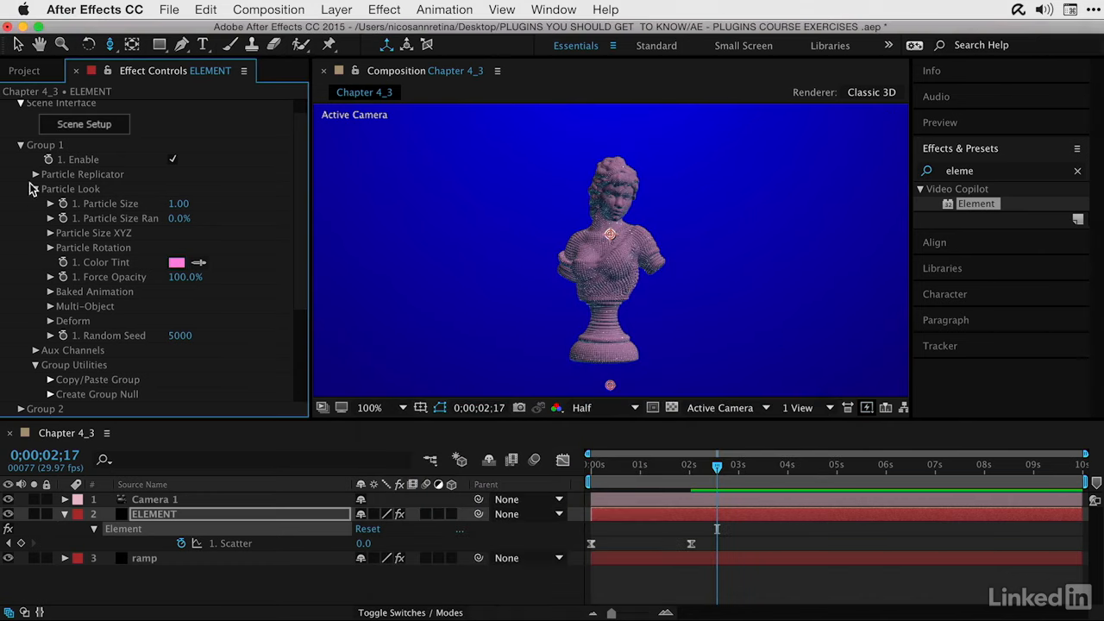
# Step: Enable ambient occlusion in Element's render settings and set its AO mode to Ray-Traced
pyautogui.click(22, 145)
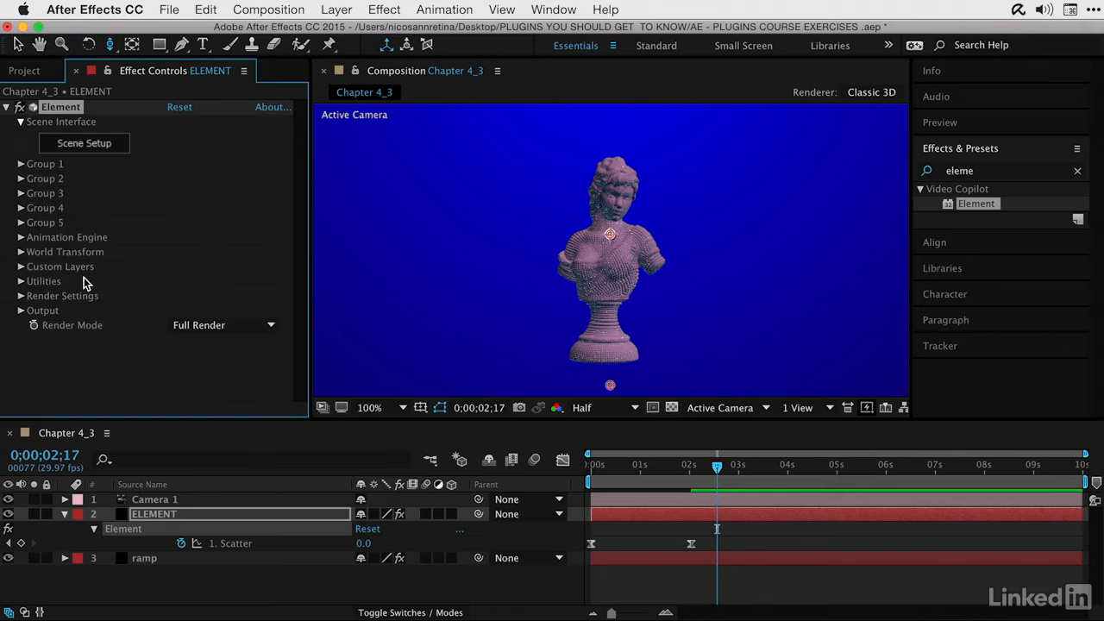
pyautogui.click(22, 296)
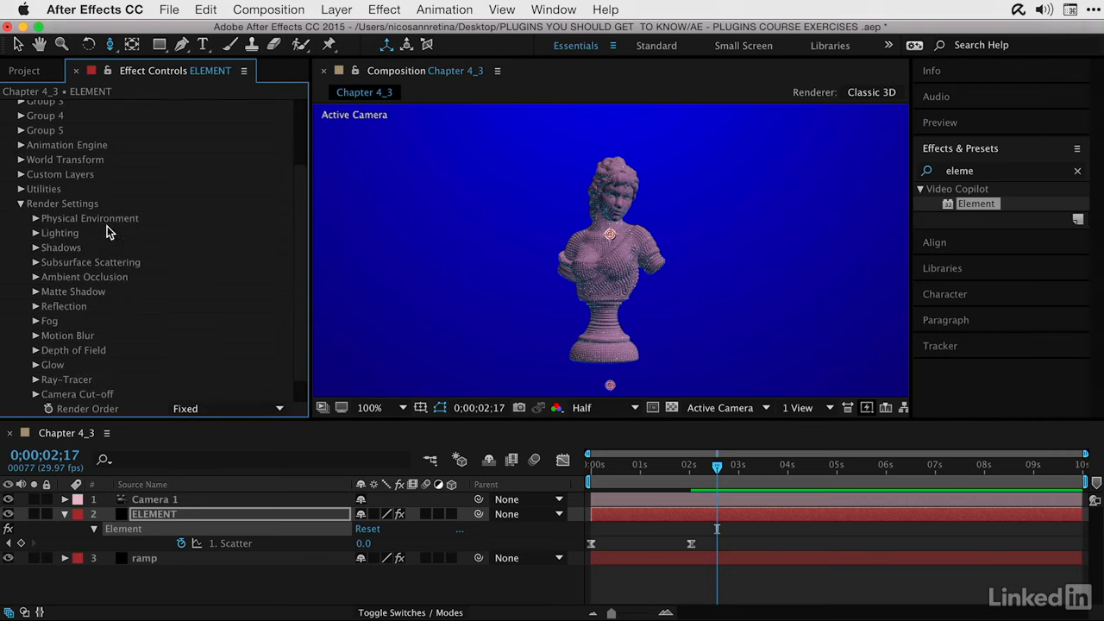
pyautogui.click(35, 276)
pyautogui.click(177, 204)
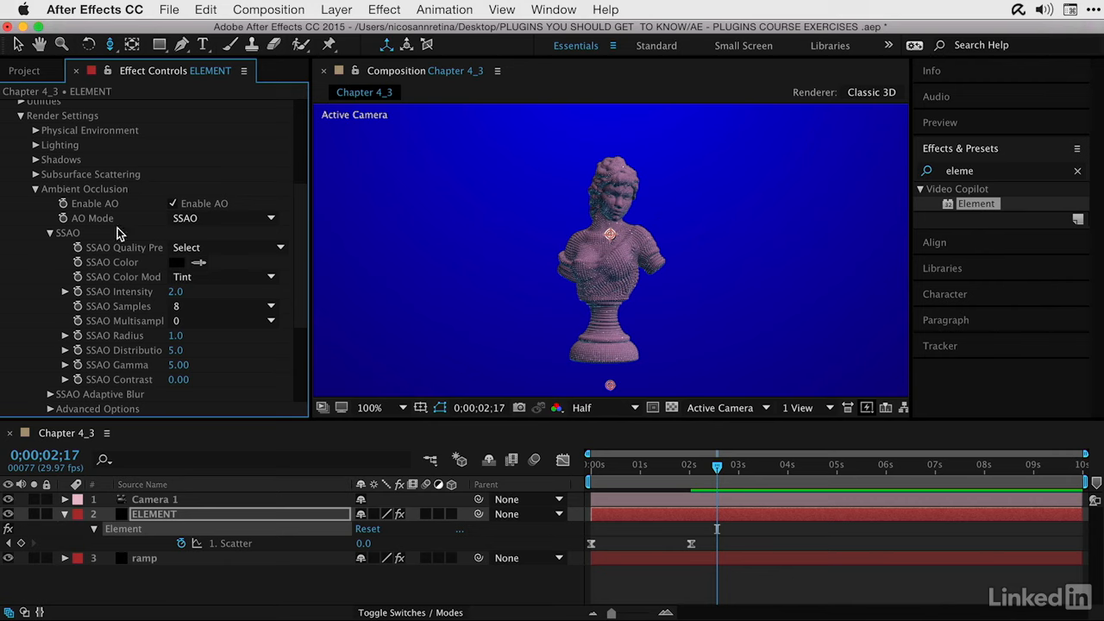
pyautogui.click(197, 226)
pyautogui.click(216, 249)
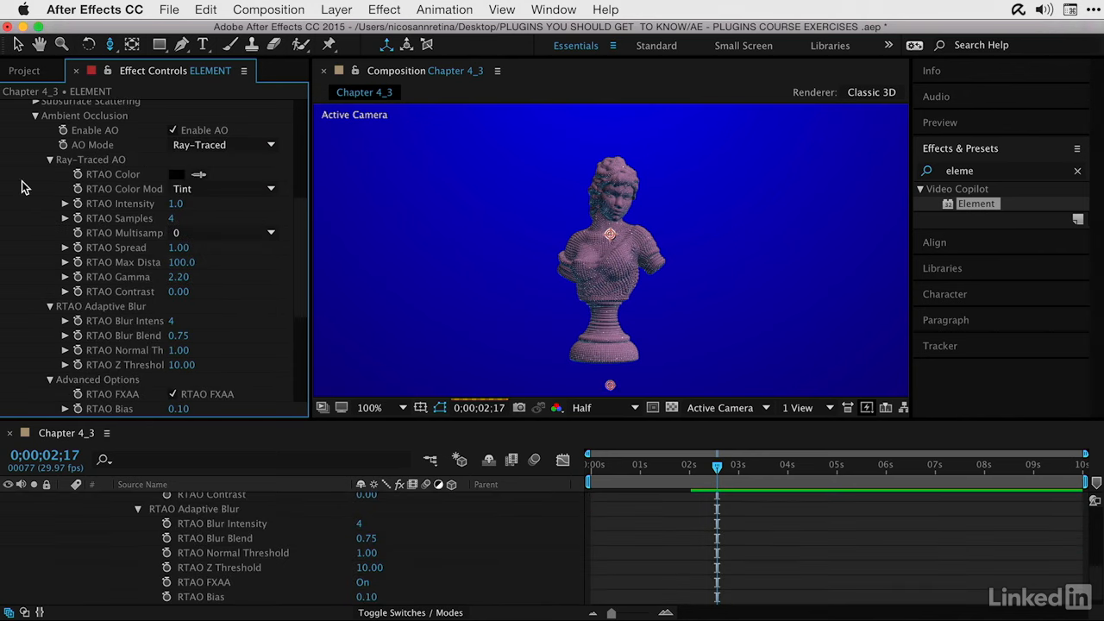
pyautogui.click(50, 161)
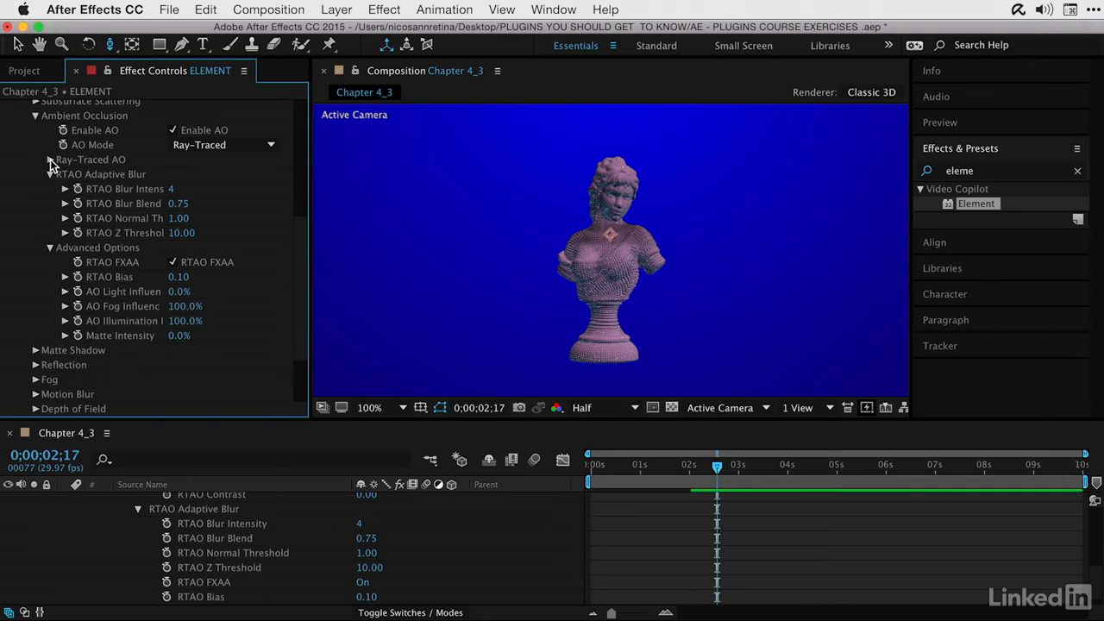
pyautogui.scroll(3, 47, 168)
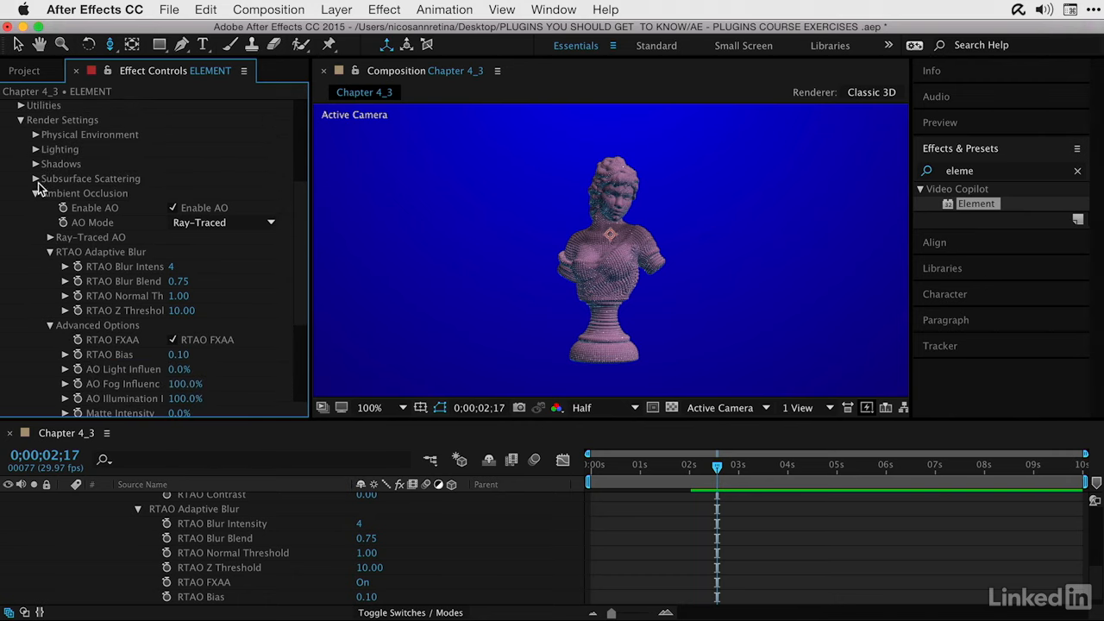
pyautogui.click(35, 193)
# Step: Enable glow in Element's render settings and base the glow on Luminance
pyautogui.click(78, 348)
pyautogui.click(174, 191)
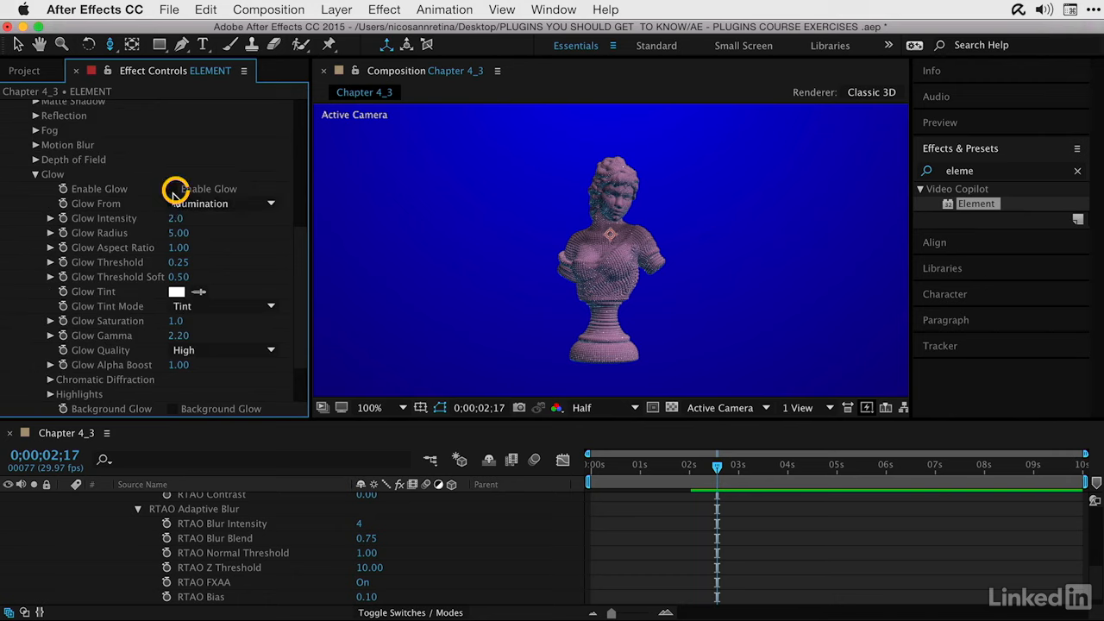
pyautogui.click(234, 202)
pyautogui.click(224, 221)
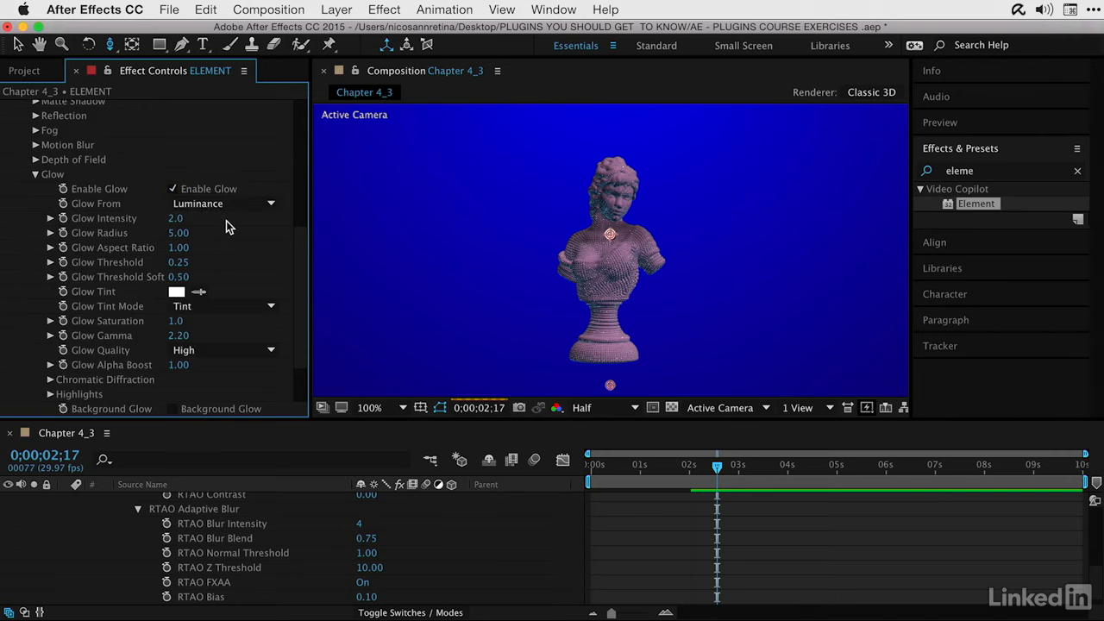
# Step: Try a glow intensity of 0.5
pyautogui.click(177, 219)
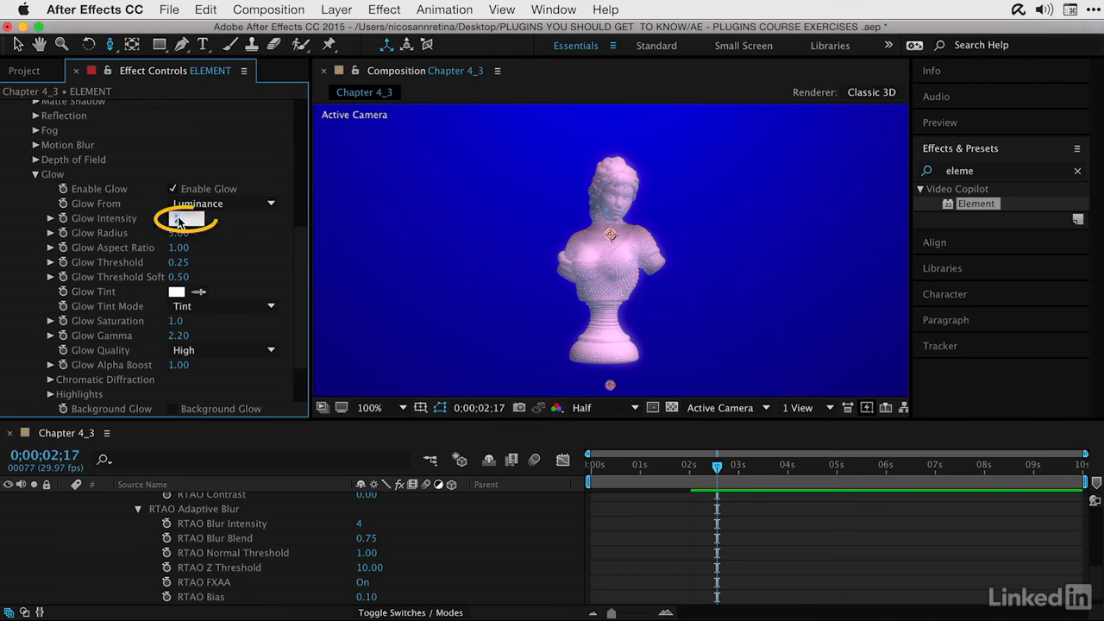
pyautogui.write('0.5')
pyautogui.press('Return')
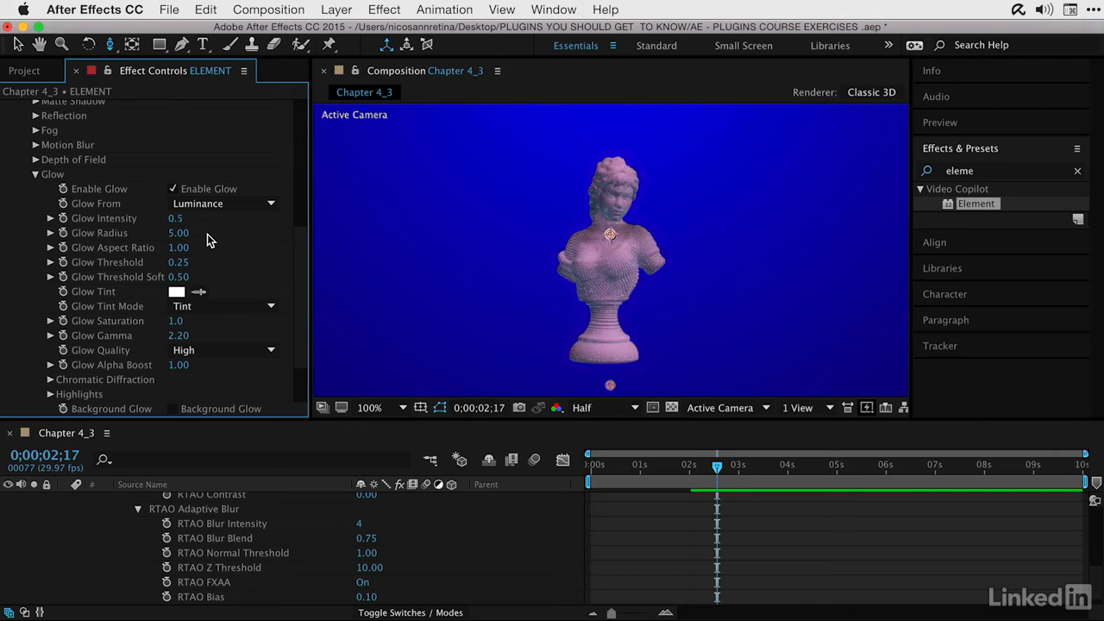
# Step: Set the glow intensity to 1
pyautogui.click(177, 219)
pyautogui.write('1')
pyautogui.press('Return')
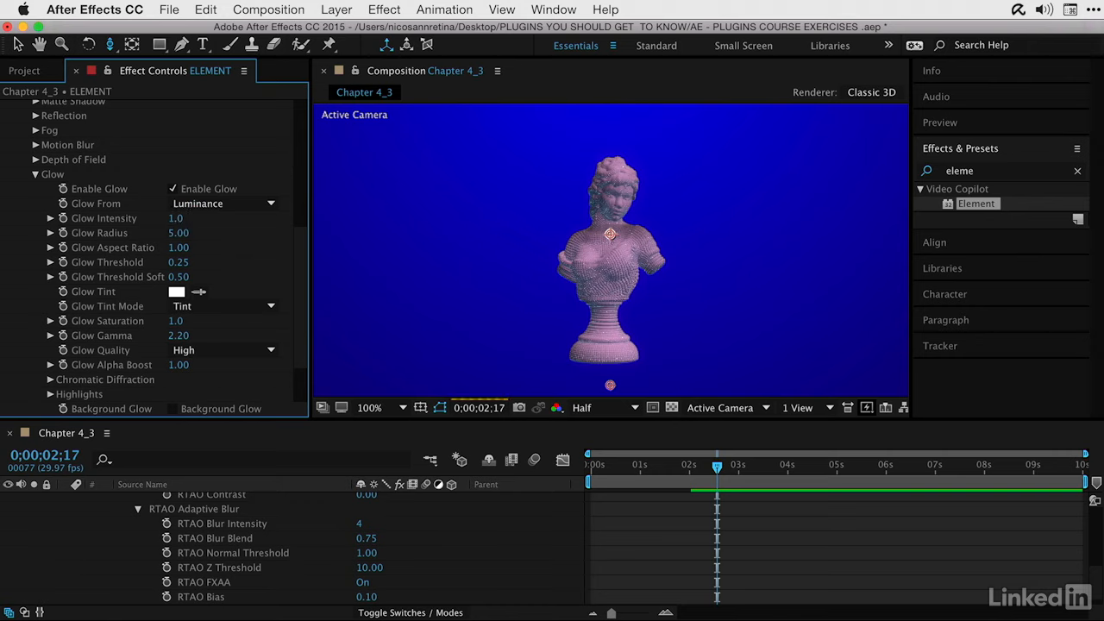